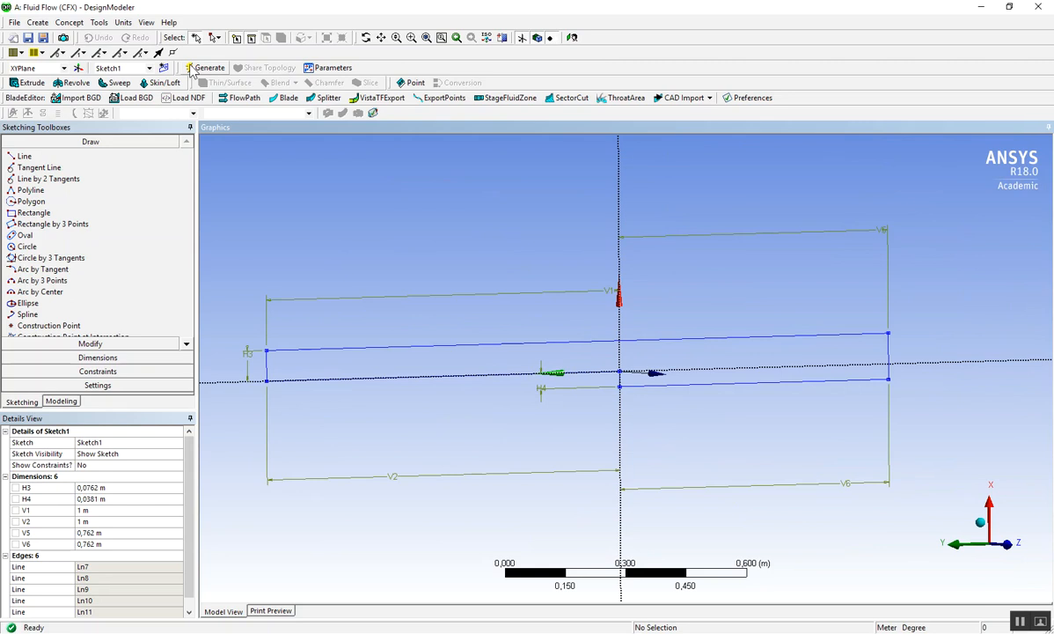
- Compare the inlet channel of the sketch, including its length and height dimensions, with the geometry drawing in the exercise PDF in Adobe Acrobat
click(382, 39)
drag(351, 392, 532, 394)
scroll(487, 393, up, 3)
scroll(485, 393, up, 1)
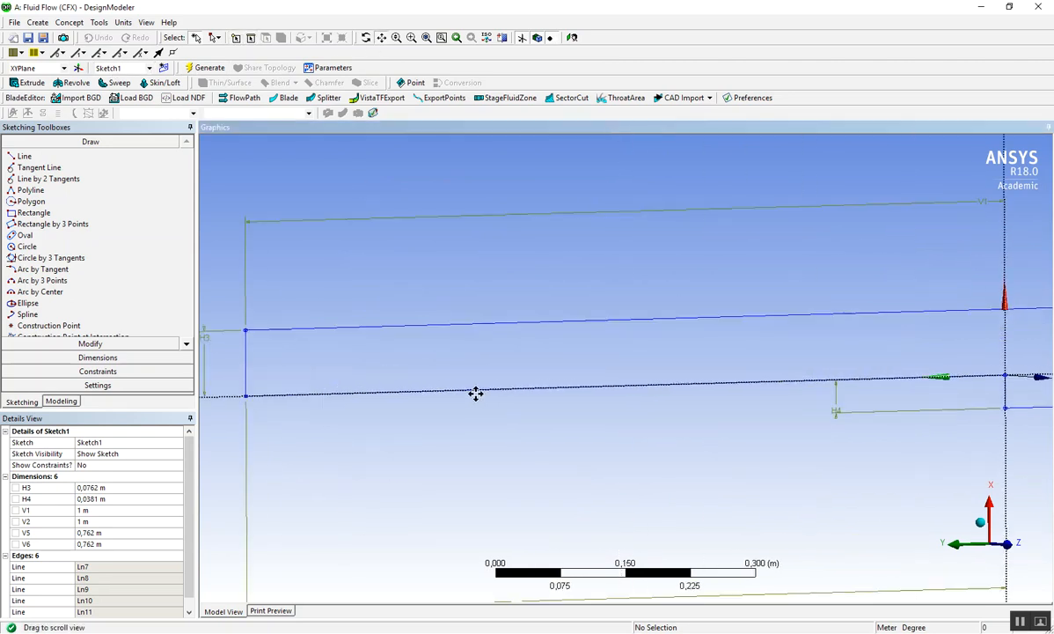
drag(322, 363, 473, 332)
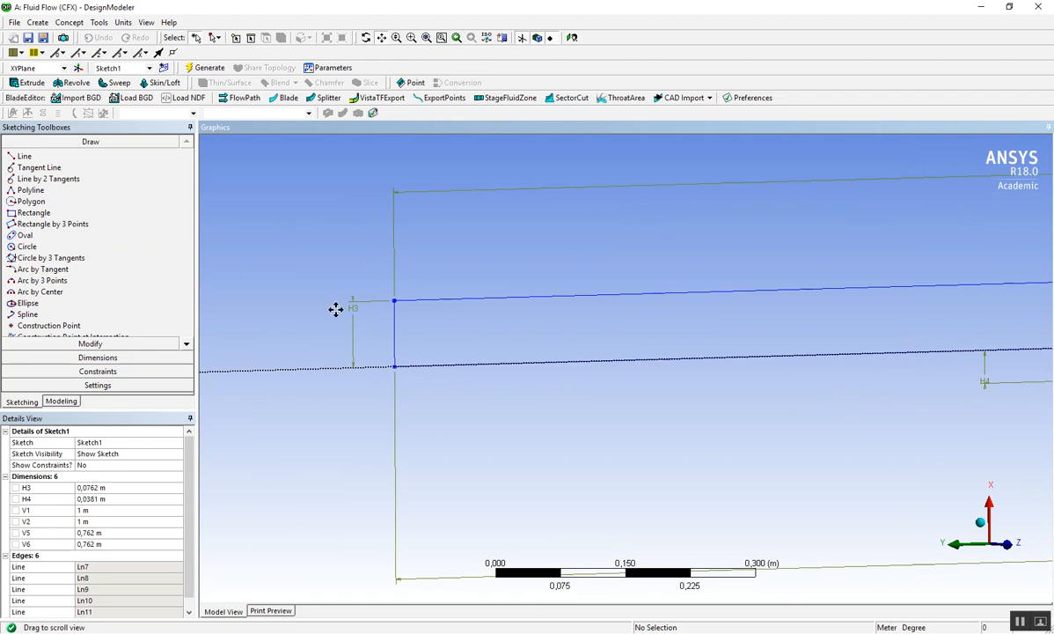
scroll(393, 330, up, 3)
scroll(394, 323, down, 4)
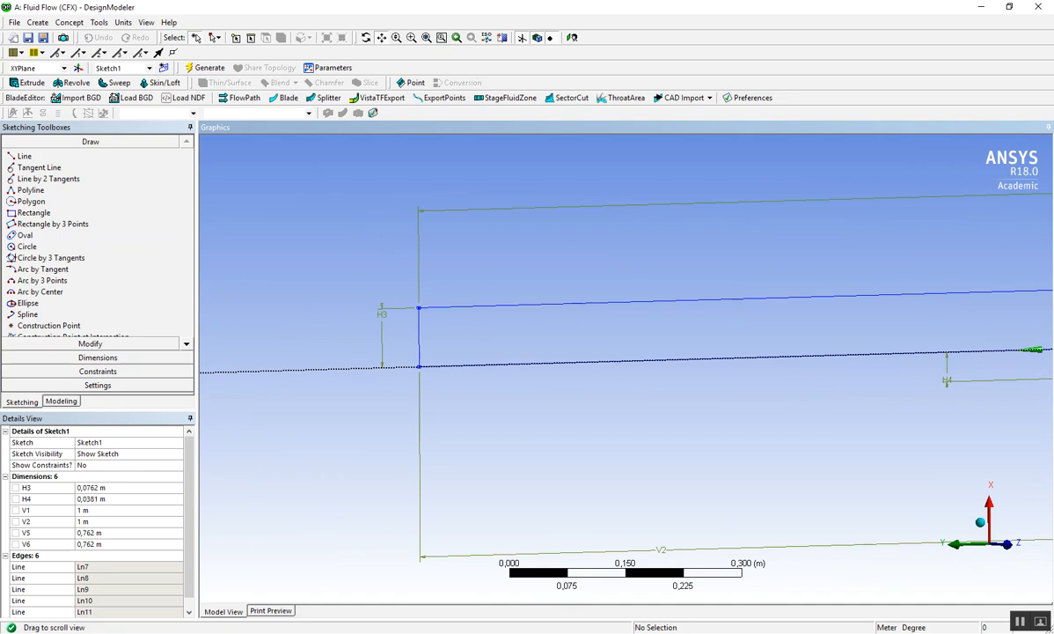
click(577, 584)
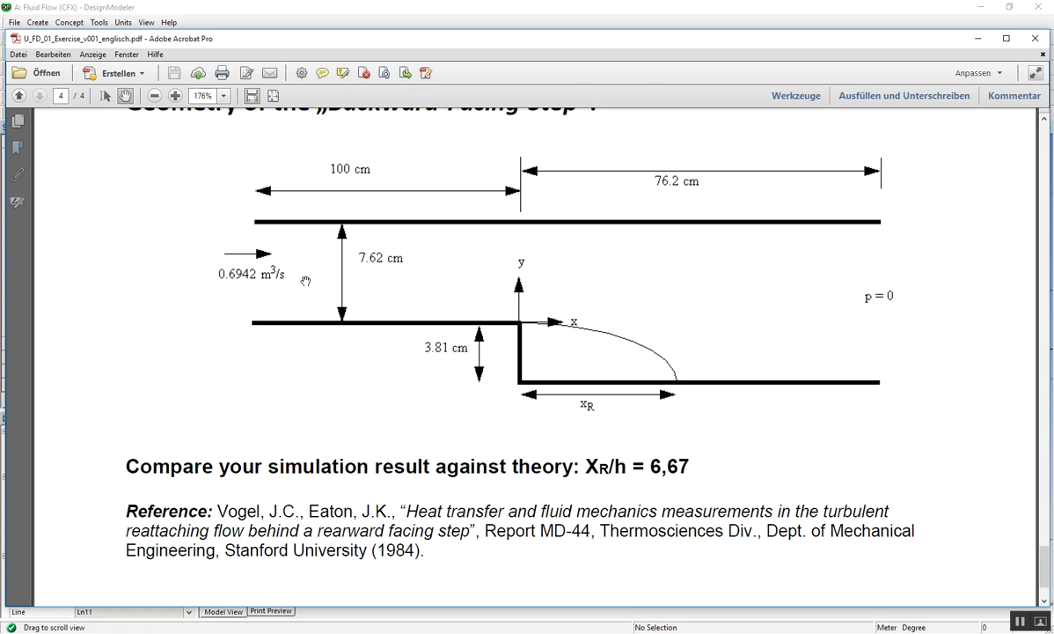
click(978, 41)
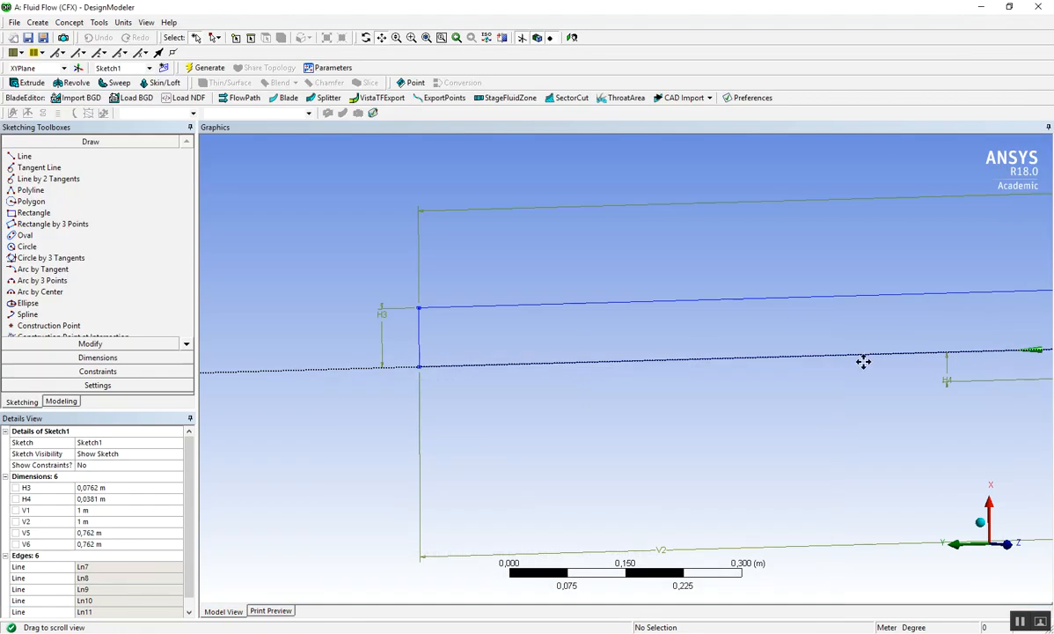
- Examine the step at the sketch origin and check its height dimension against the exercise PDF drawing
scroll(598, 354, down, 2)
drag(598, 354, 496, 353)
mouse_move(687, 341)
mouse_down()
mouse_move(596, 357)
mouse_move(545, 352)
mouse_up()
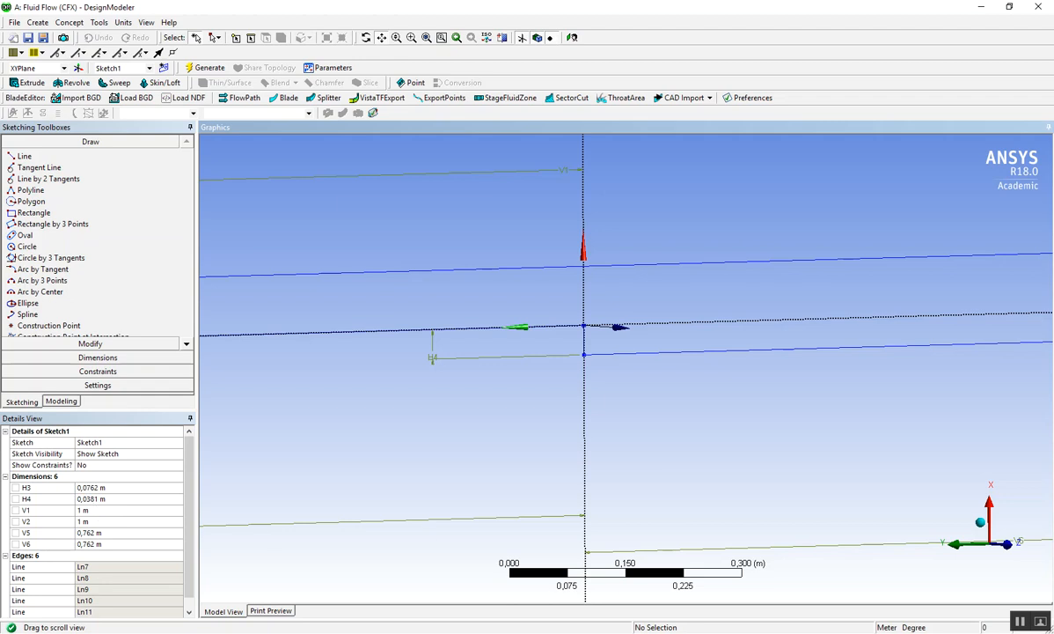
key(alt+Tab)
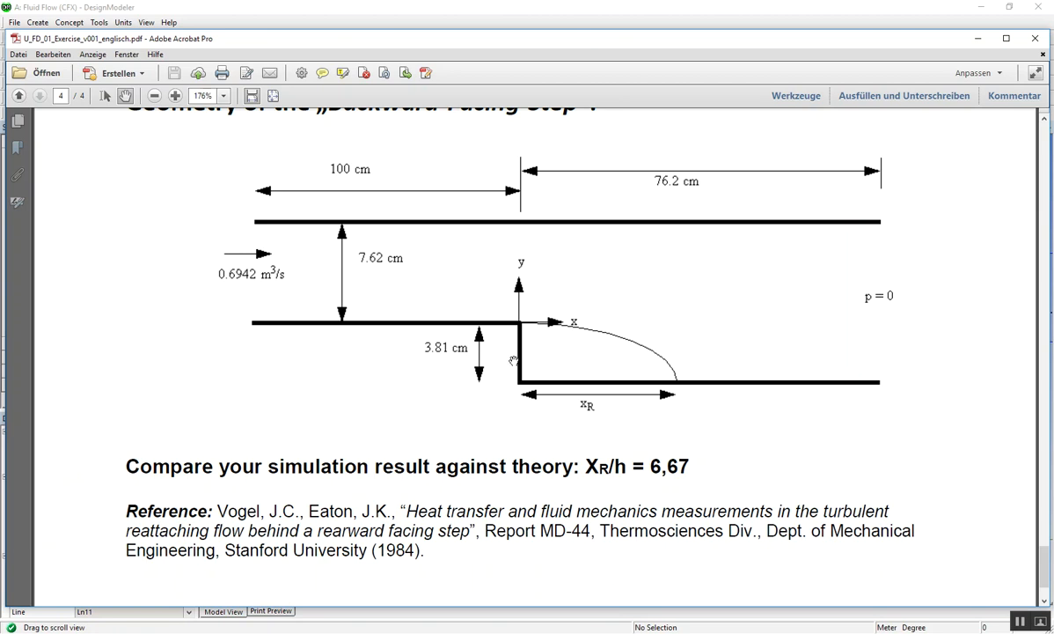
click(981, 41)
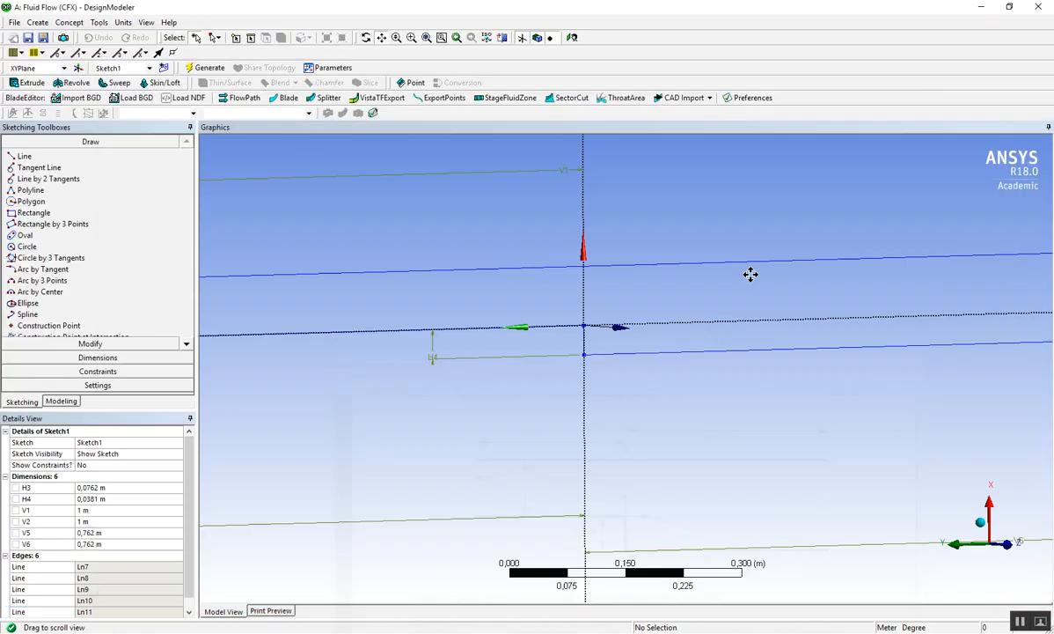
- Review the outlet section and the overall sketch outline against the backward-facing step drawing in the exercise PDF
drag(856, 372, 673, 369)
scroll(694, 365, up, 3)
scroll(695, 365, down, 3)
scroll(694, 364, down, 3)
drag(478, 367, 517, 398)
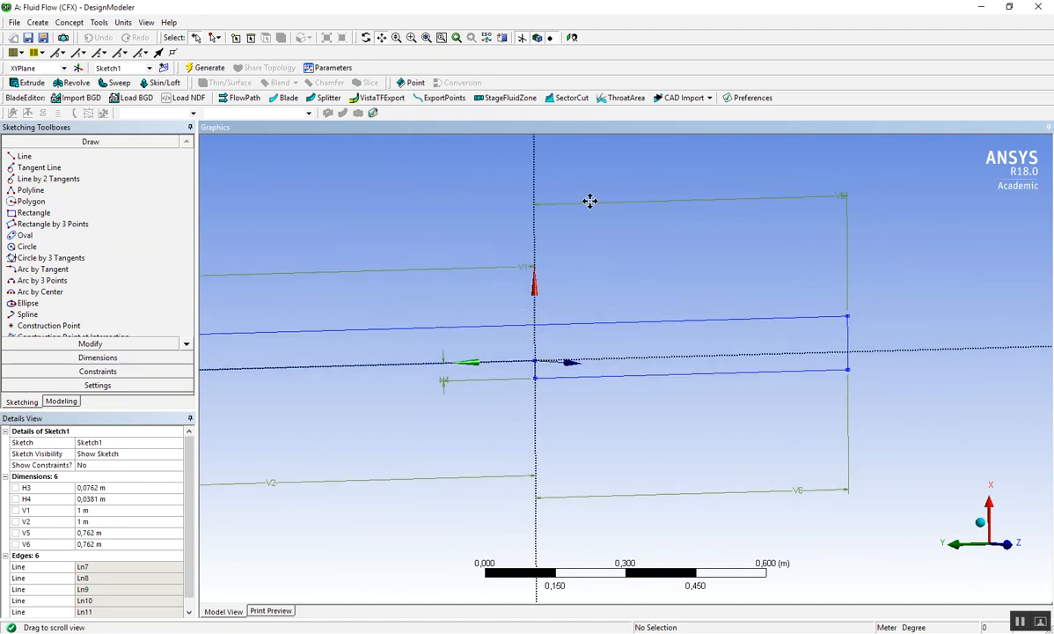
drag(412, 360, 509, 353)
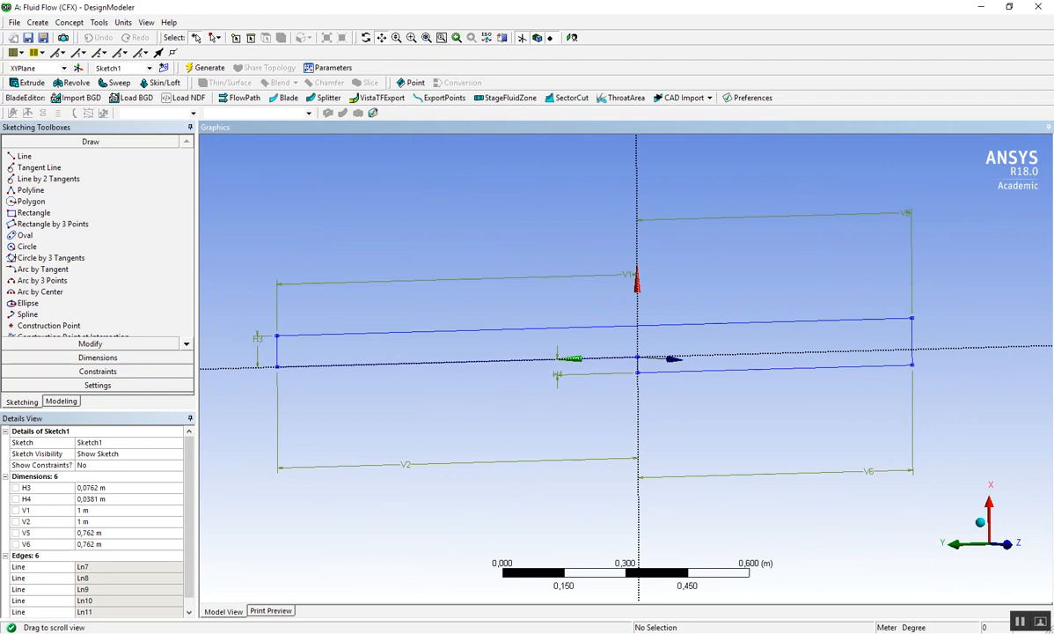
click(654, 632)
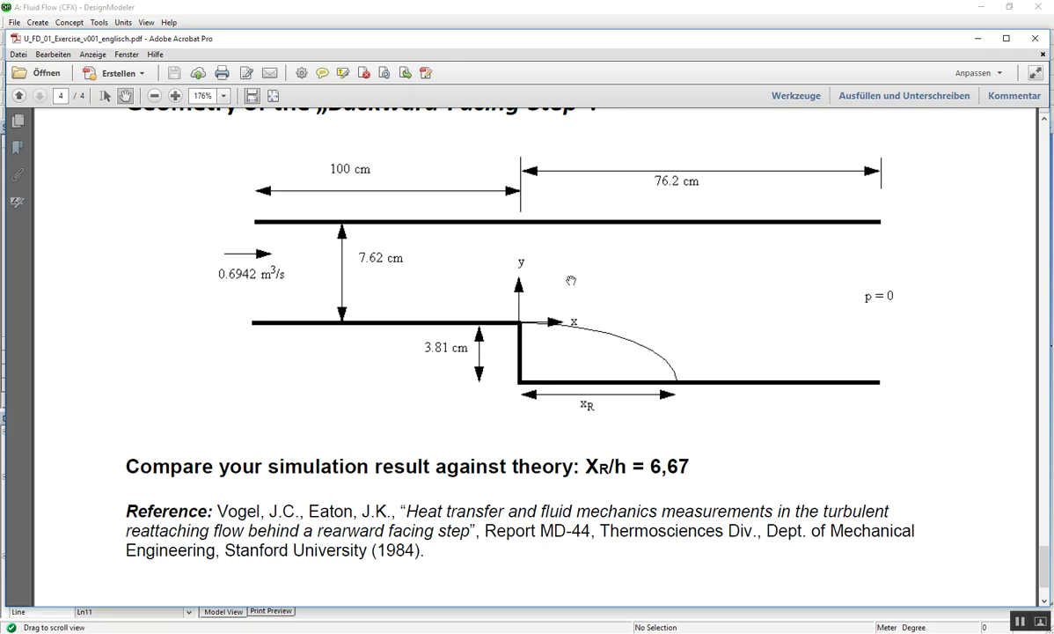
click(977, 38)
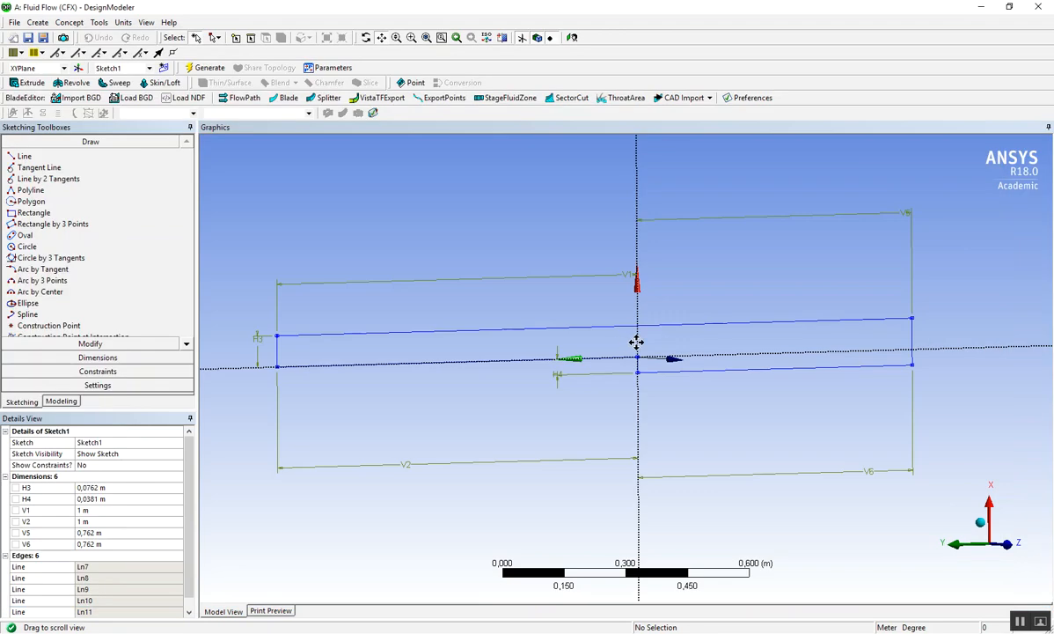
drag(192, 484, 200, 461)
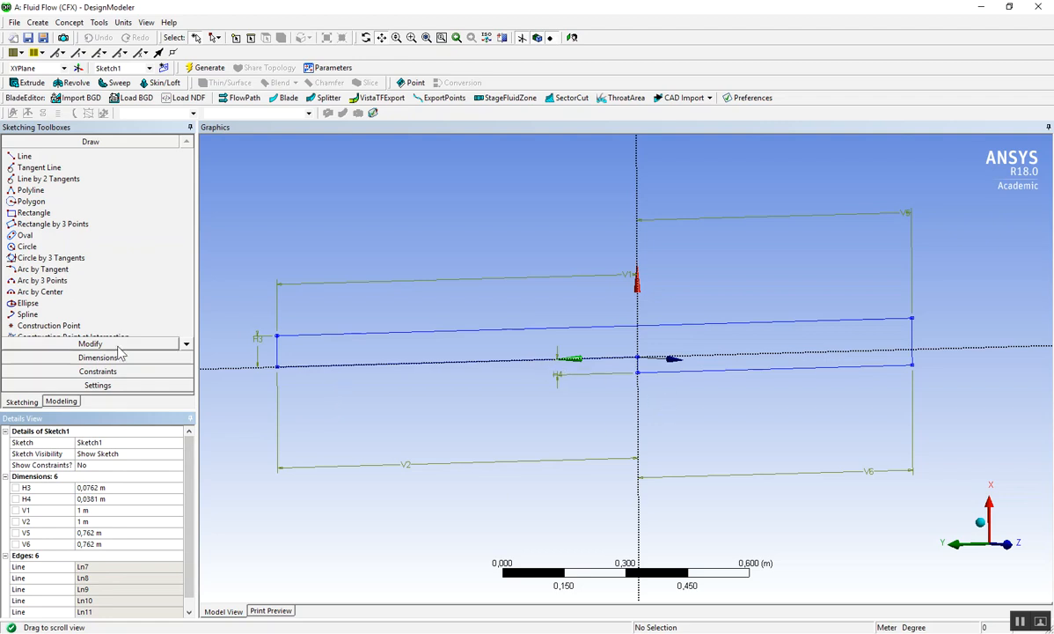
- Return to the model tree and unsuppress the Extrude1 feature
click(62, 401)
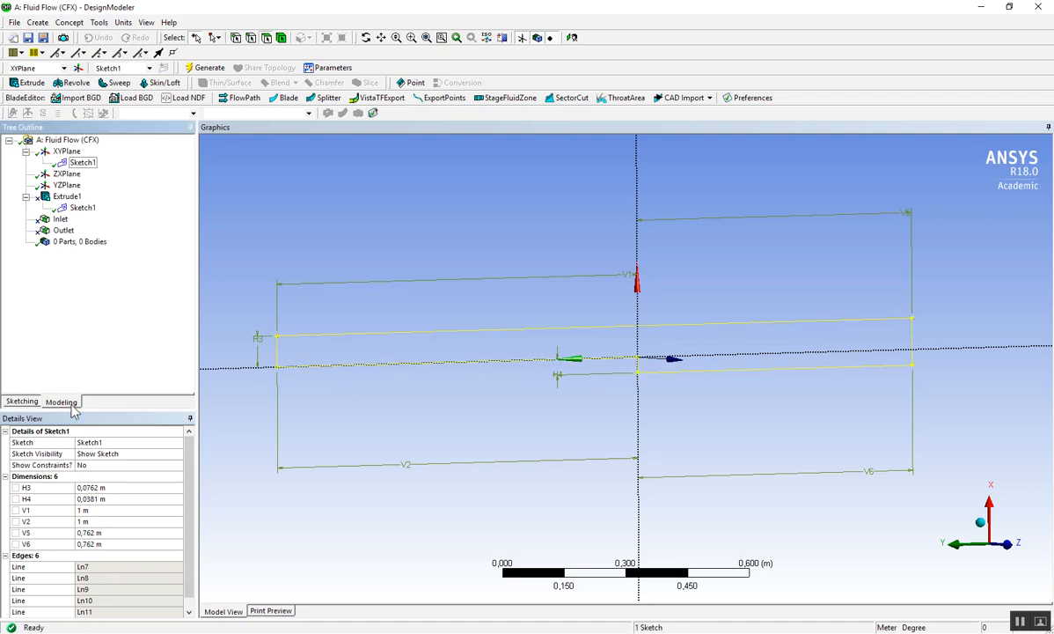
click(67, 197)
right_click(68, 197)
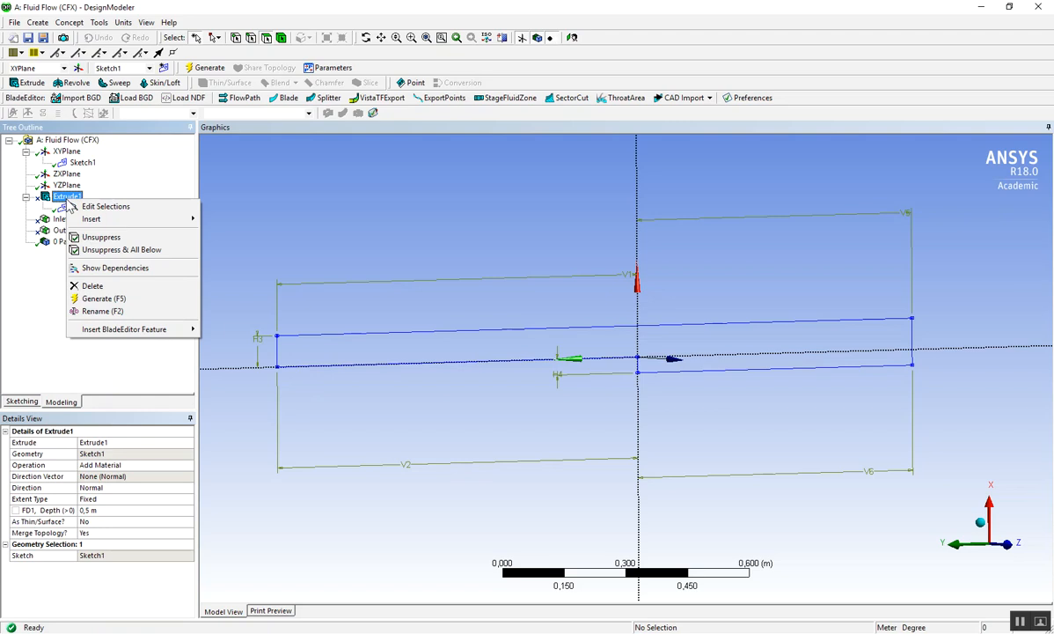
click(129, 238)
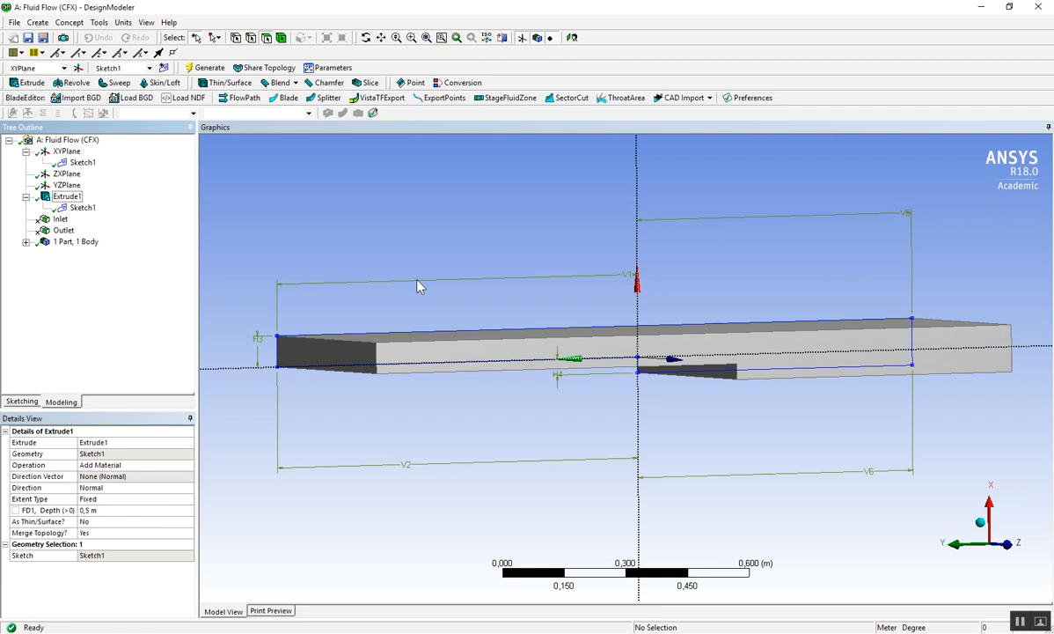
- Unsuppress the Inlet and Outlet named selections
scroll(594, 336, up, 2)
scroll(581, 329, down, 3)
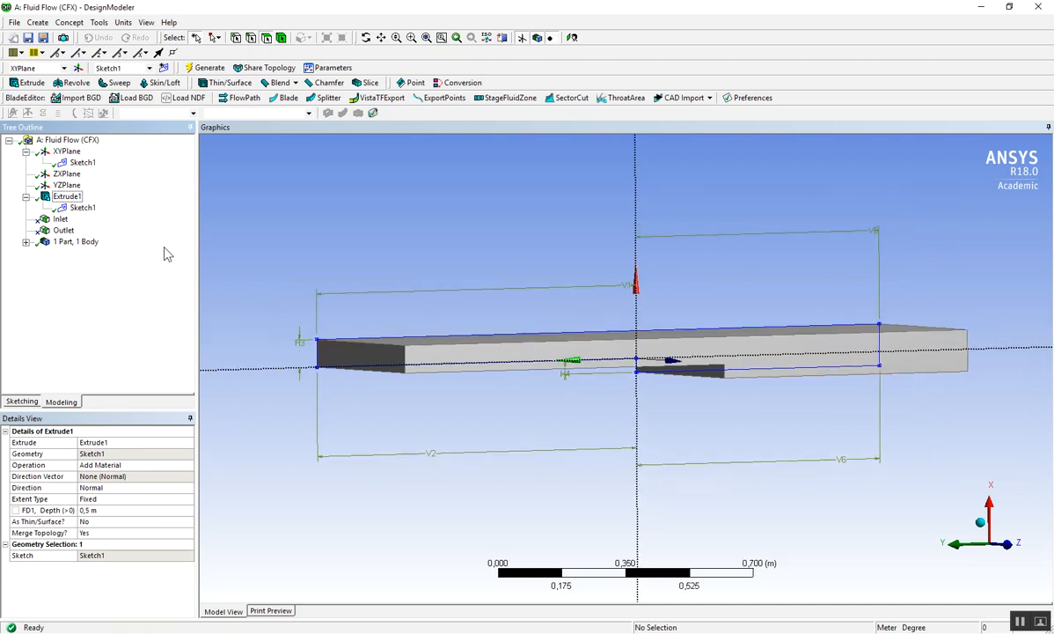
right_click(60, 220)
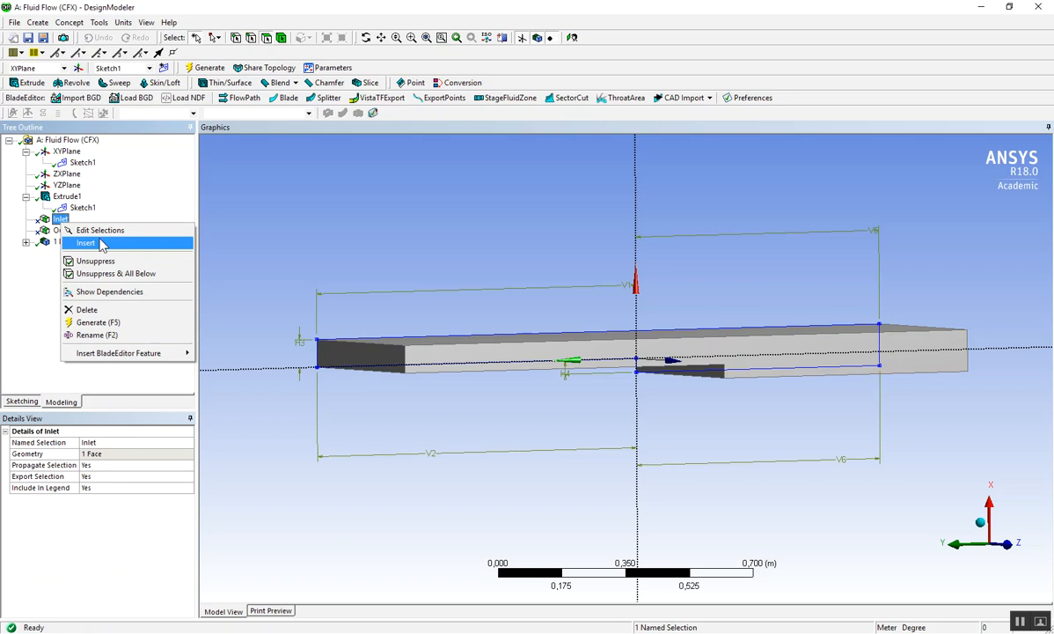
click(106, 261)
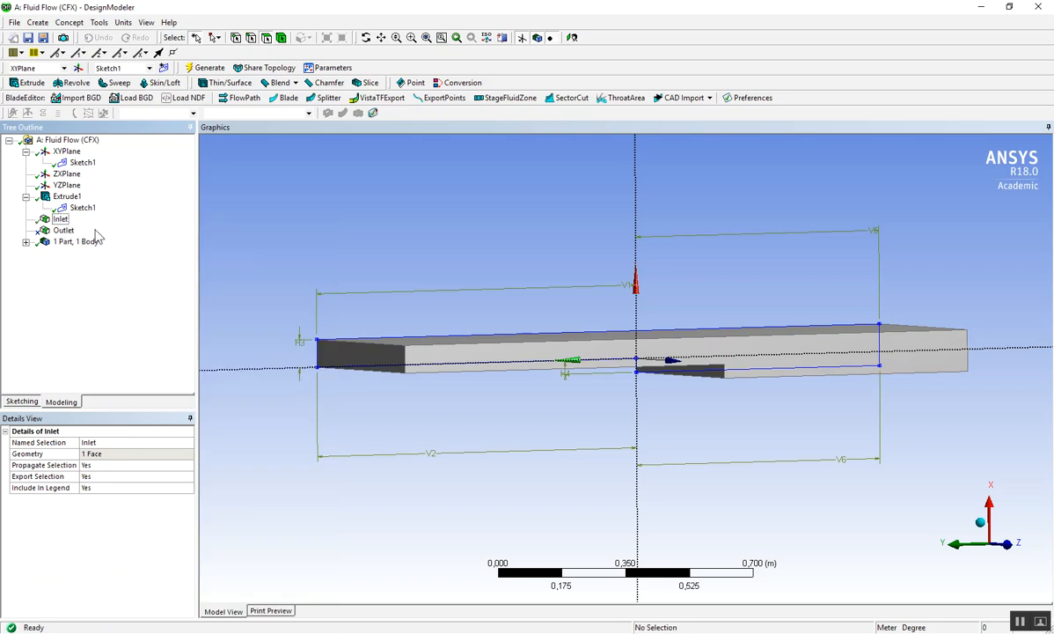
right_click(68, 234)
click(106, 272)
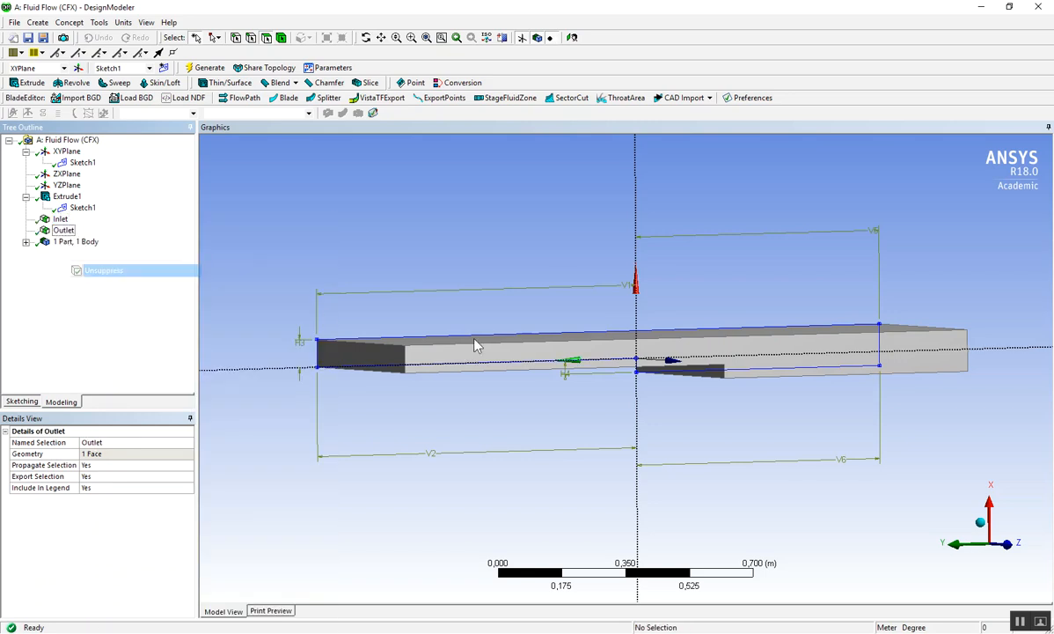
- Inspect the extruded channel body from several angles along with its Inlet and Outlet named selections
click(366, 38)
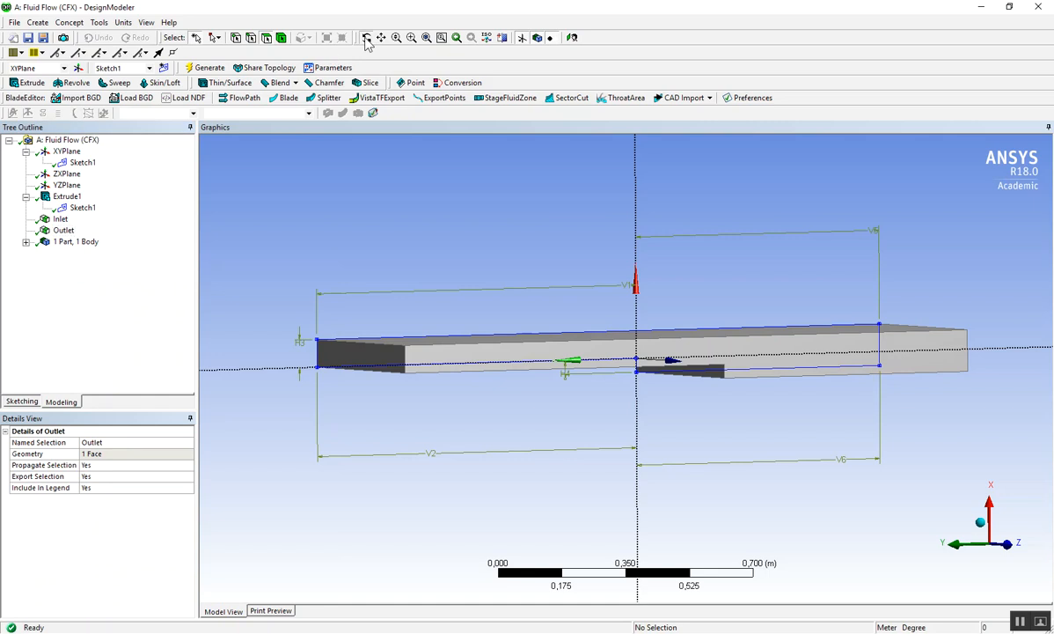
drag(485, 333, 278, 266)
click(60, 218)
drag(387, 294, 421, 206)
click(64, 230)
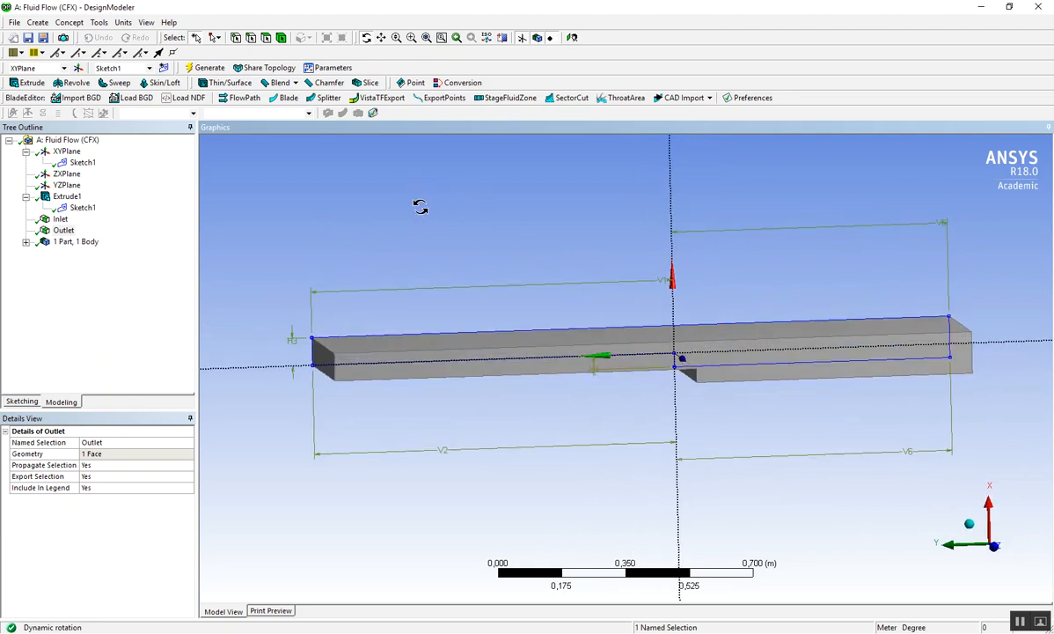
- Generate the geometry, switch to Workbench and save the project
click(218, 71)
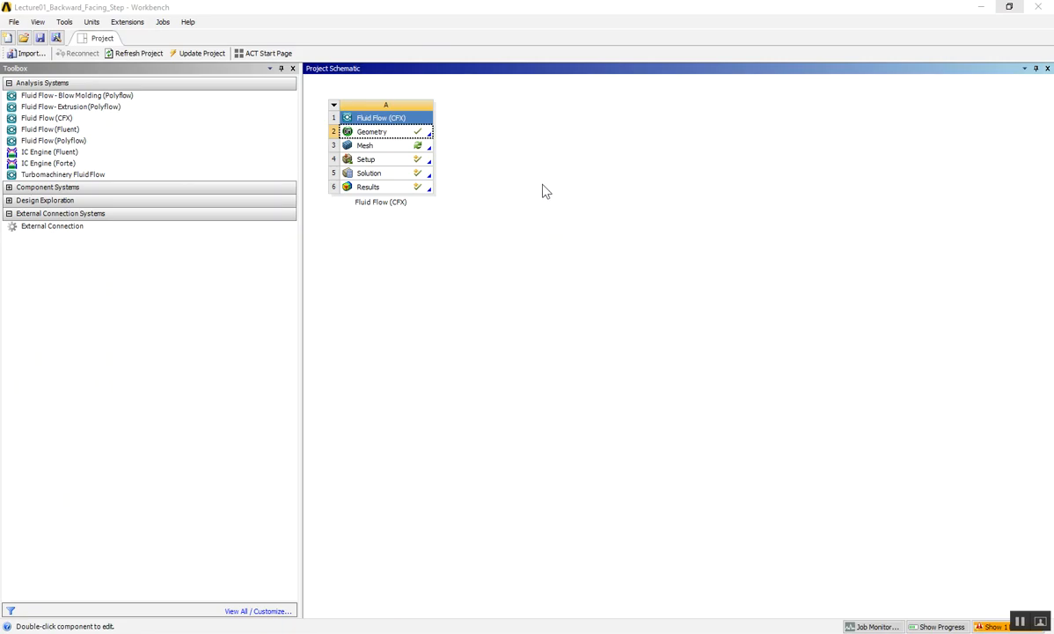
click(40, 39)
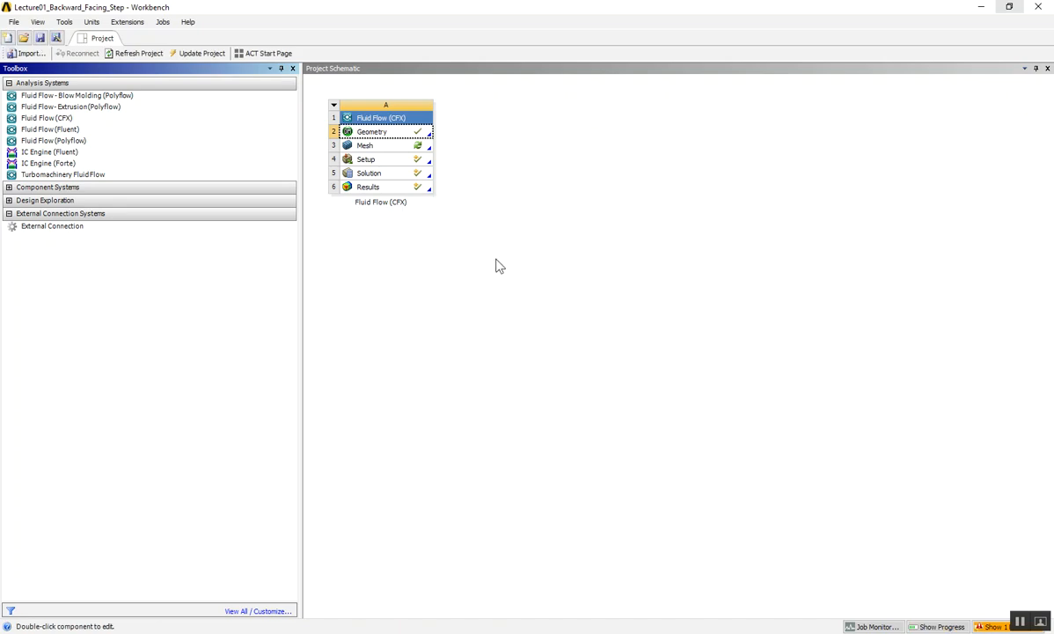
- Update the Mesh component of the Fluid Flow (CFX) system
click(392, 149)
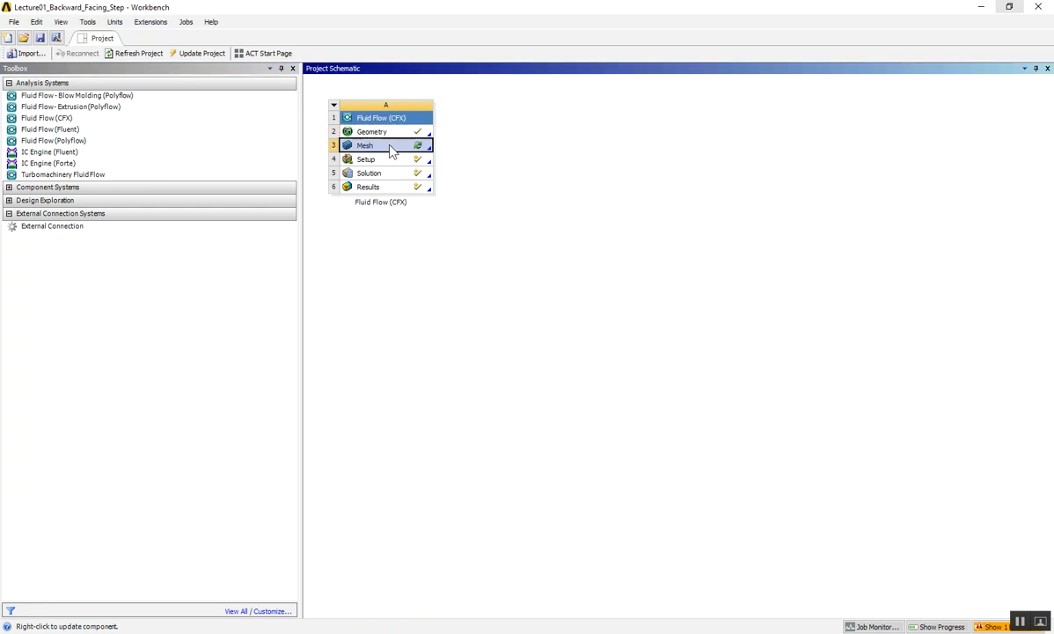
right_click(391, 149)
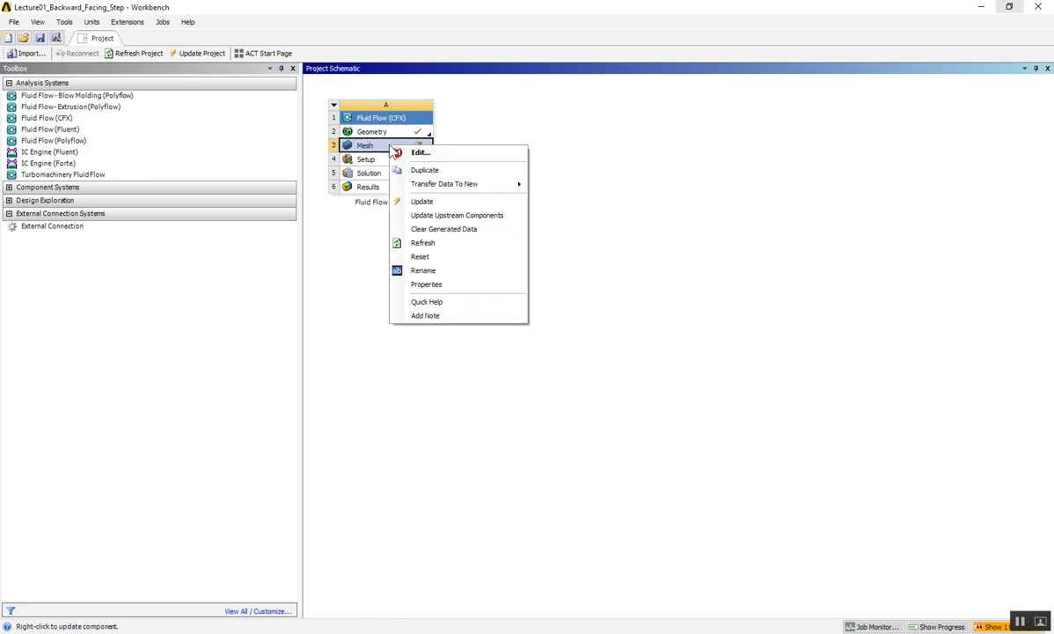
click(435, 202)
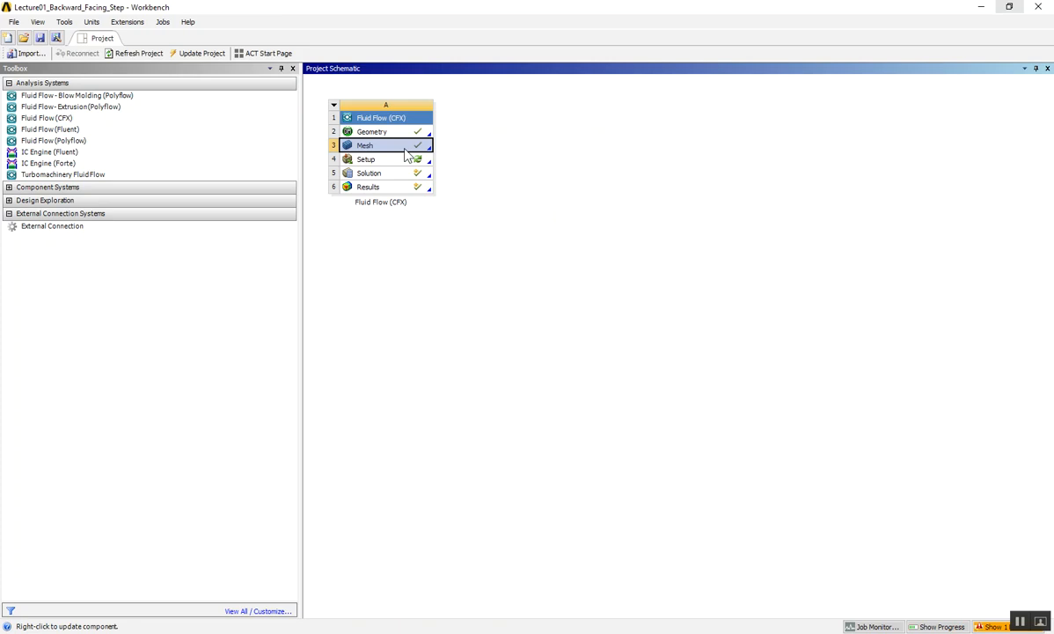
- Update the Setup component of the Fluid Flow (CFX) system
click(388, 161)
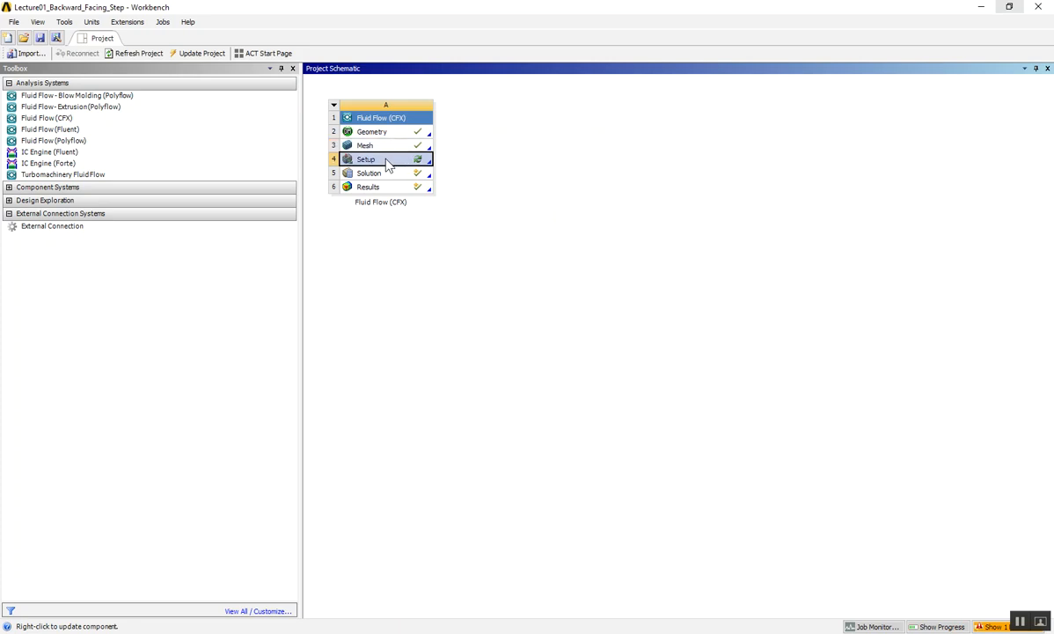
right_click(387, 162)
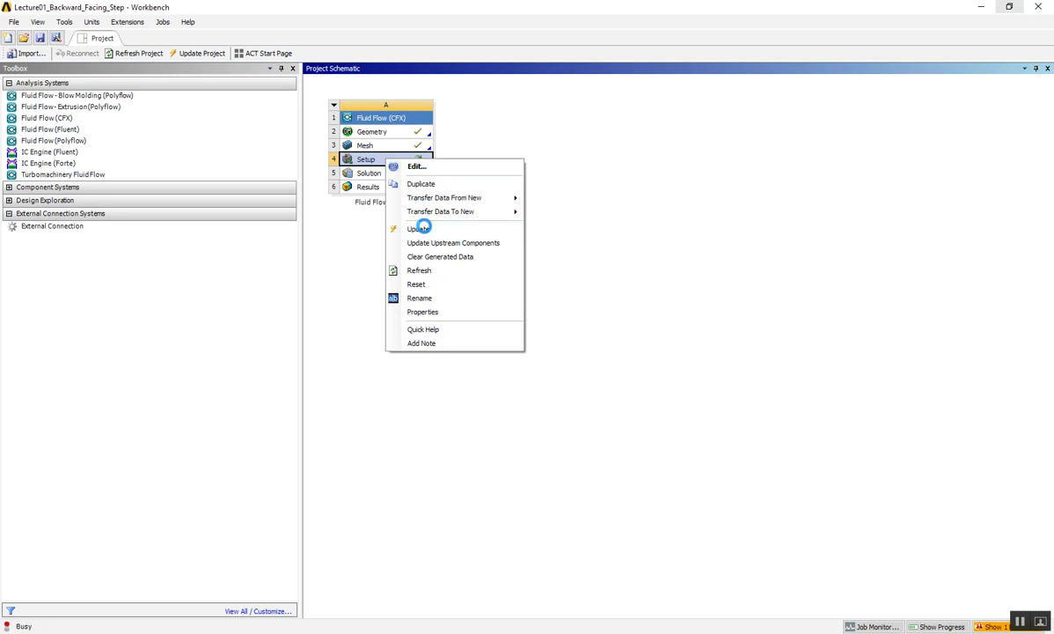
click(421, 229)
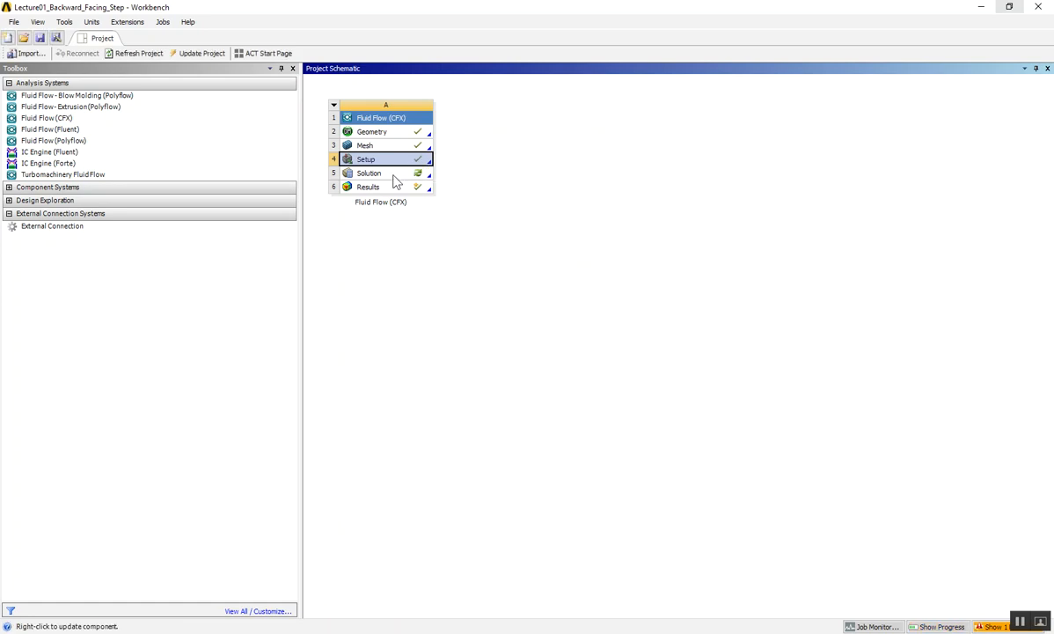
click(393, 175)
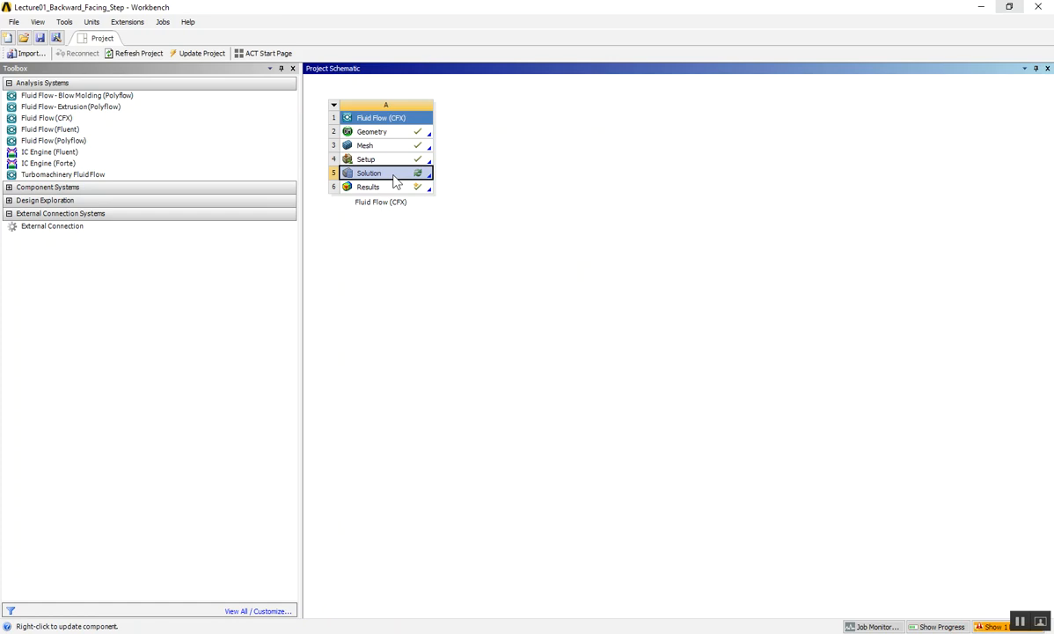
right_click(393, 175)
click(745, 209)
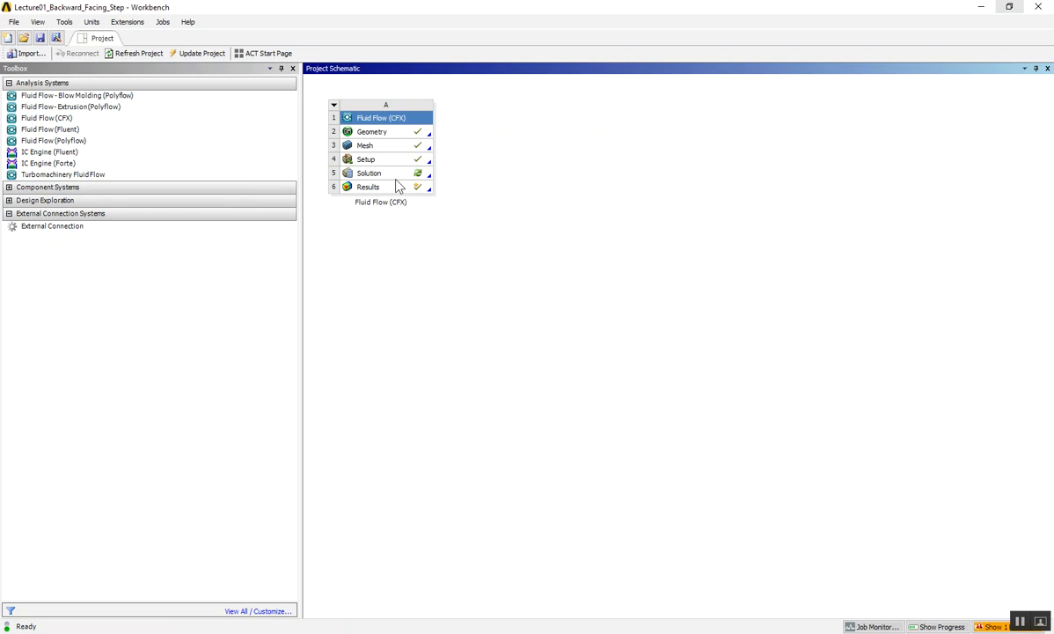
- Clear the generated data of the Solution component in the Fluid Flow (CFX) system
click(398, 176)
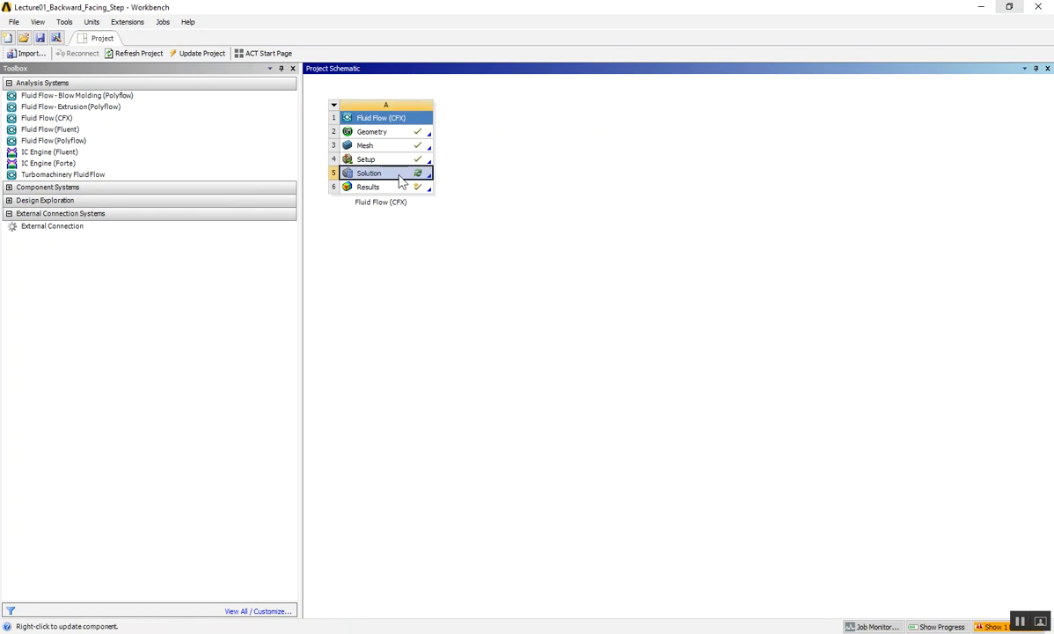
right_click(401, 180)
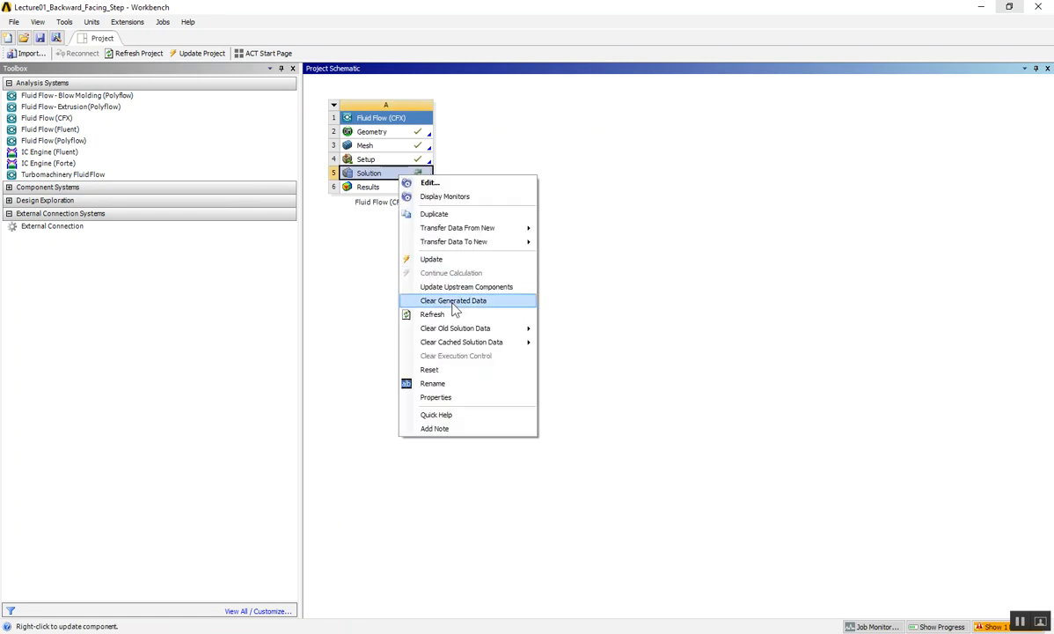
click(454, 304)
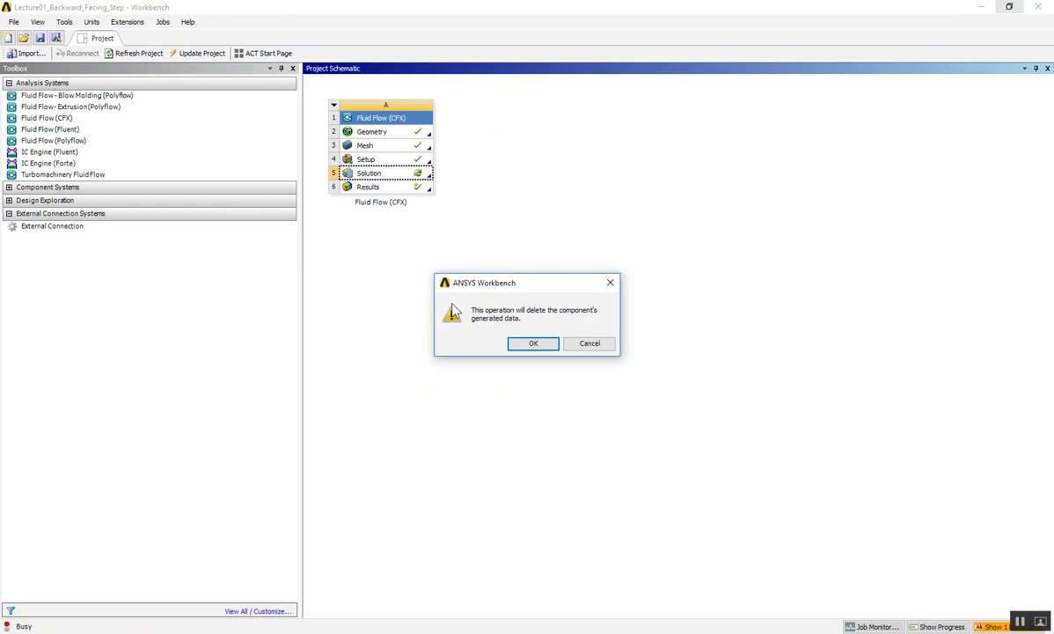
click(533, 345)
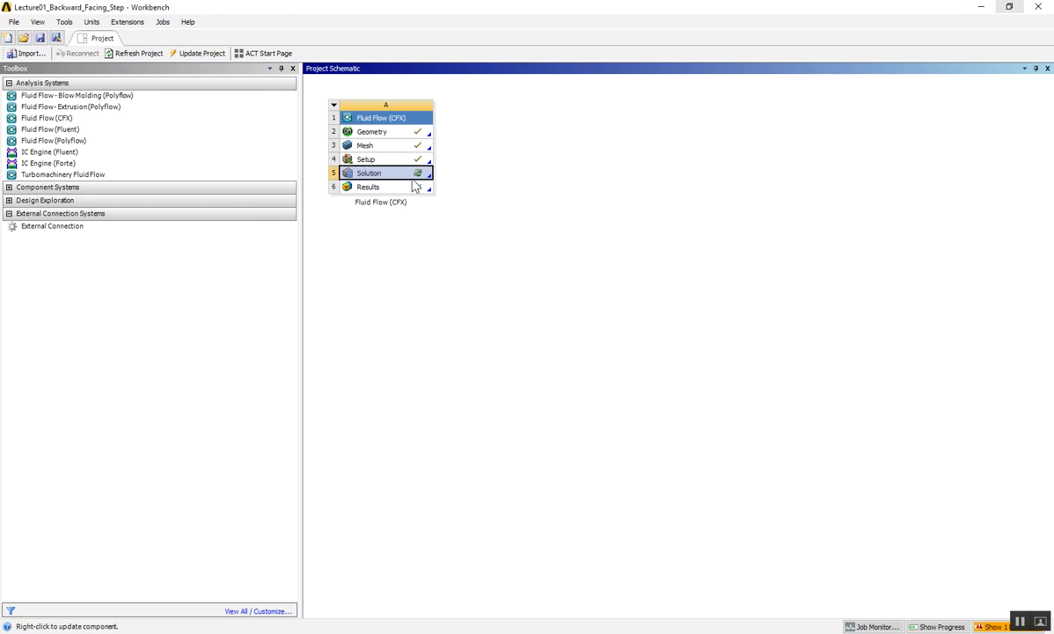
- Update the Solution component, follow the run in its solver monitors until it finishes, and return to Workbench
right_click(381, 180)
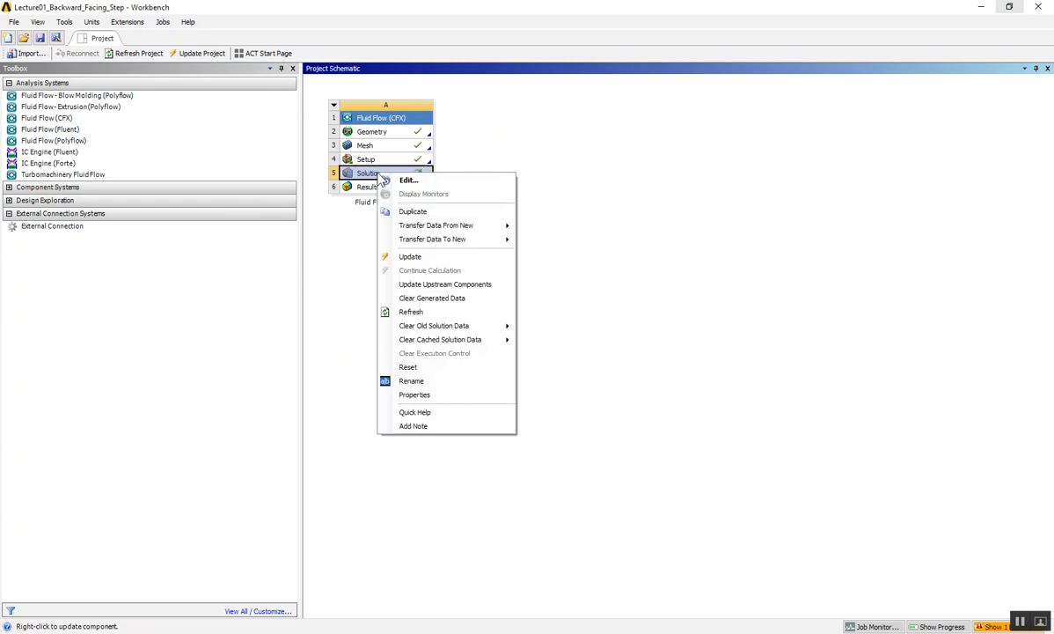
click(410, 256)
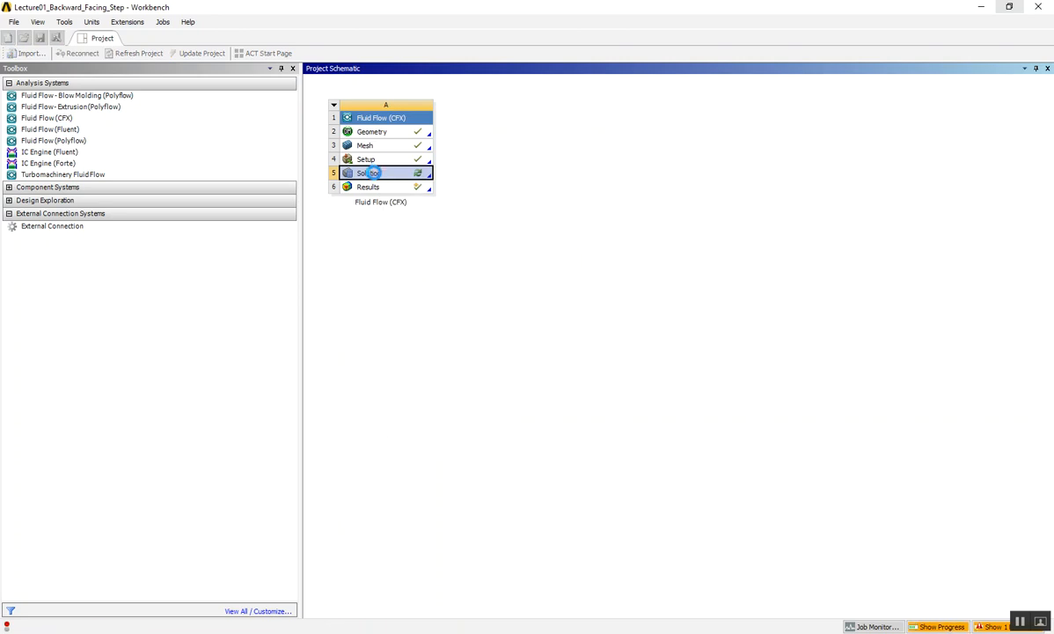
right_click(376, 175)
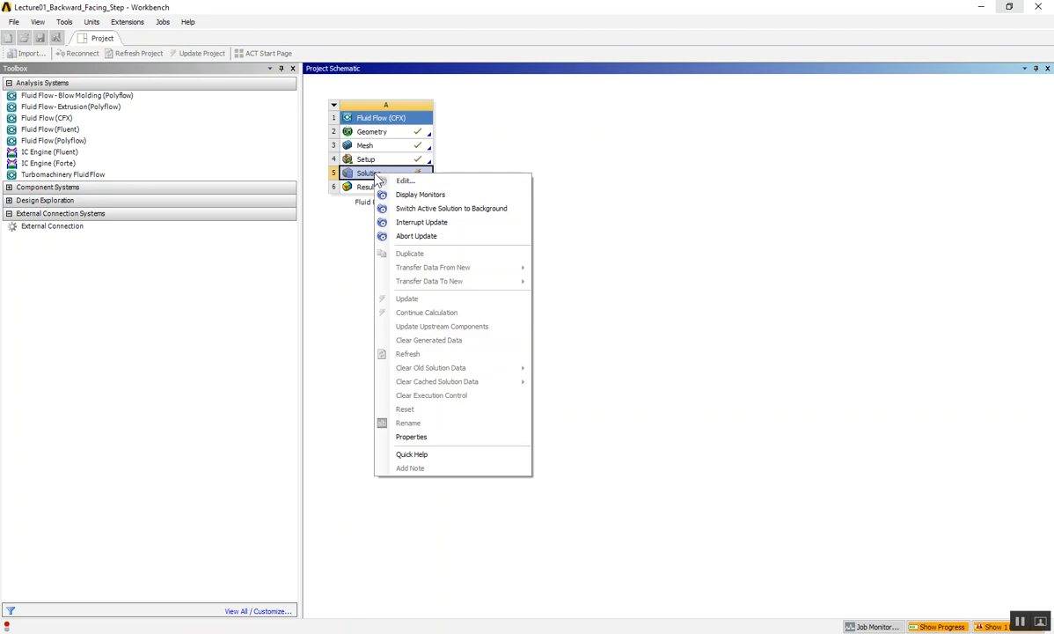
click(414, 195)
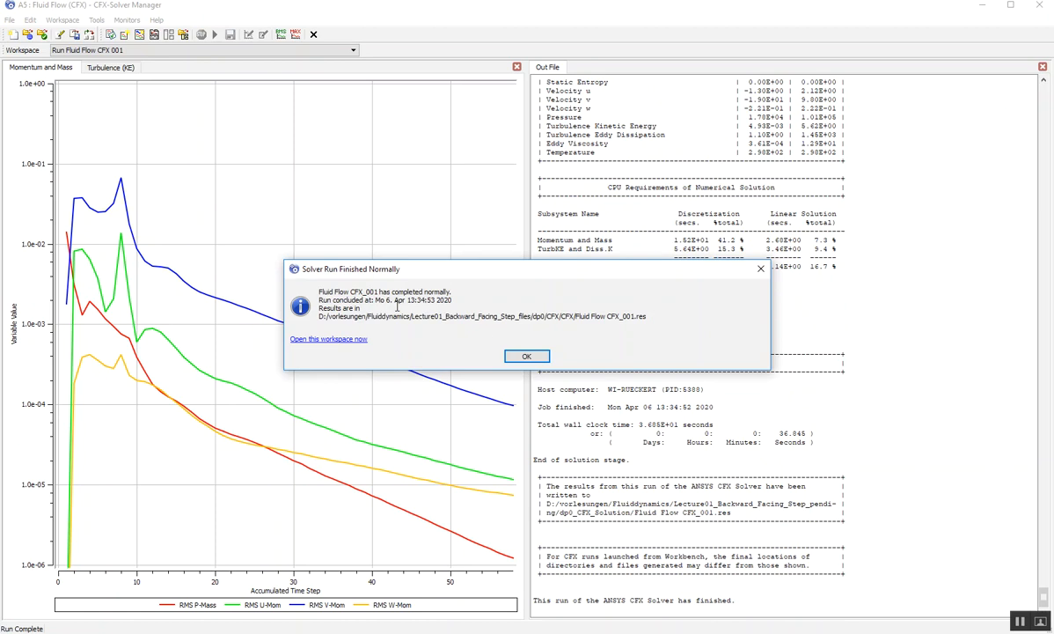
click(521, 357)
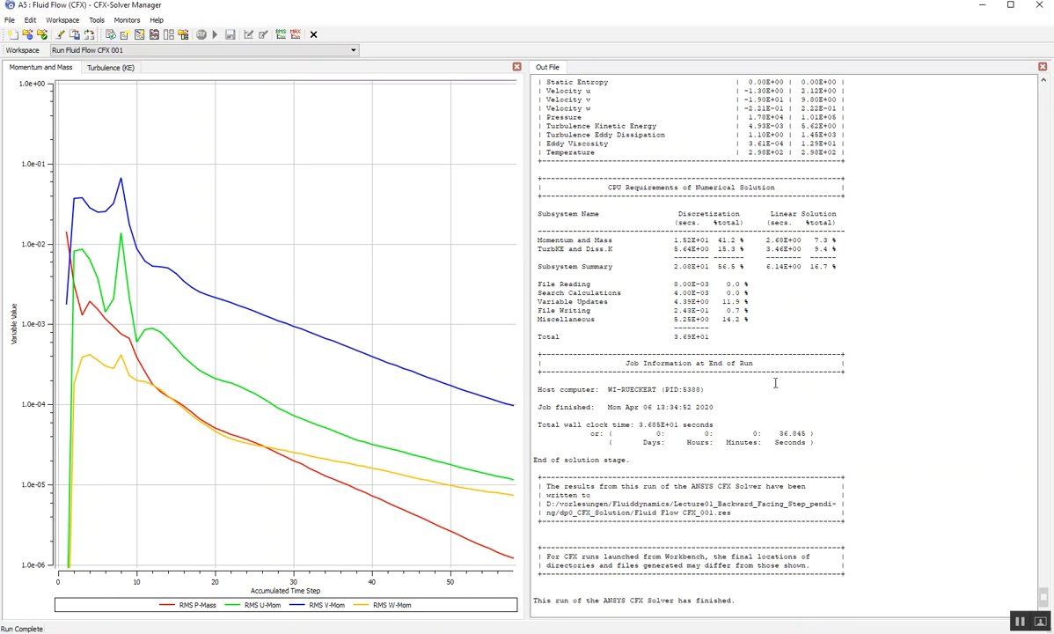
click(981, 5)
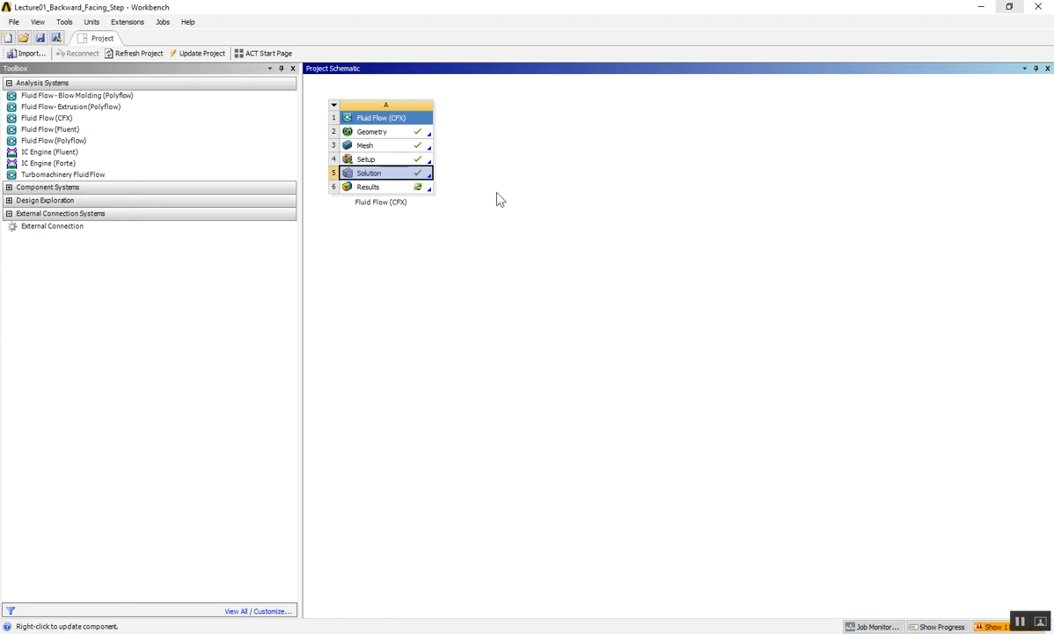
- Open the Results component of the Fluid Flow (CFX) system for editing in CFD-Post
click(388, 189)
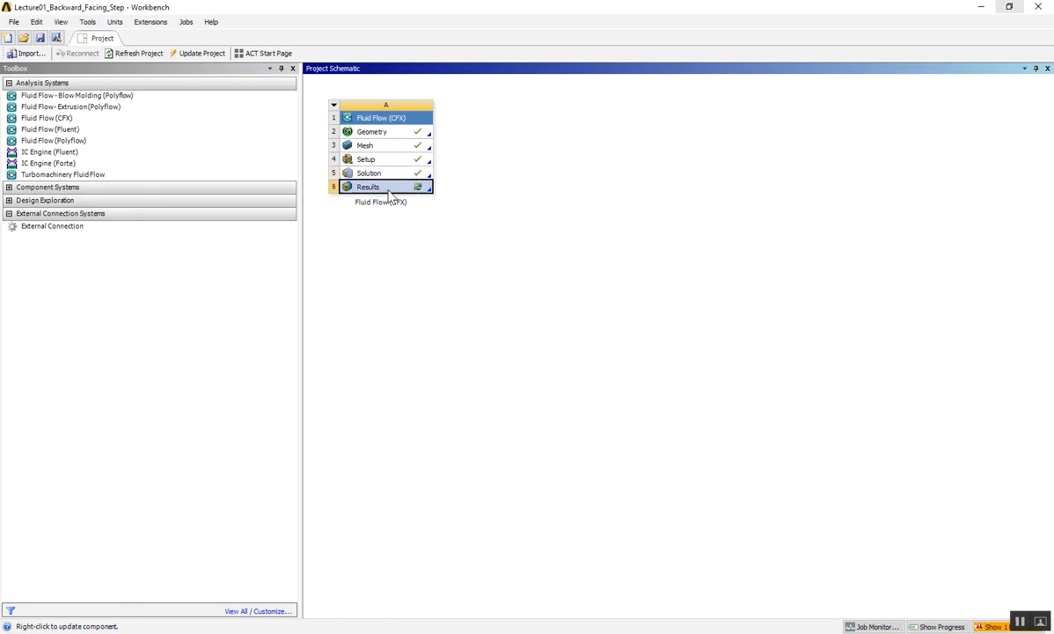
right_click(388, 191)
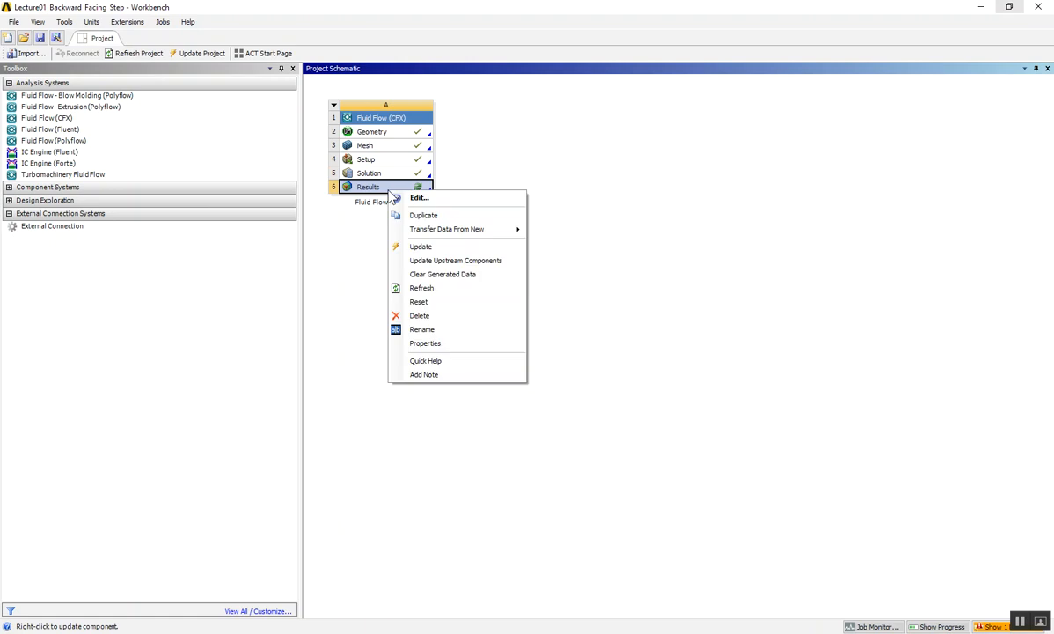
click(418, 199)
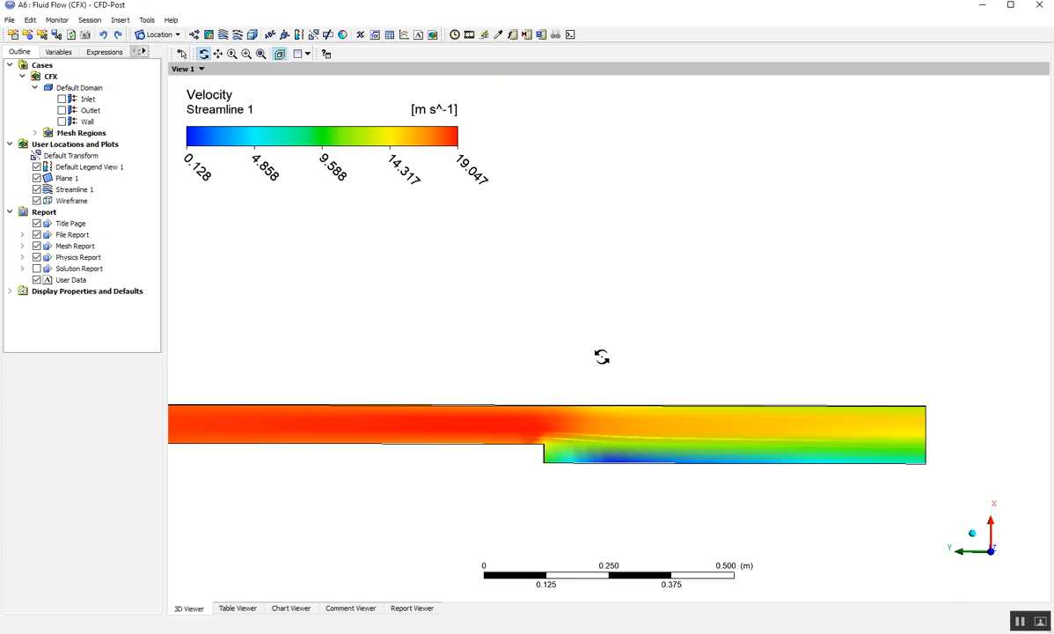
- Examine the Plane 1 velocity distribution around the step with Streamline 1 hidden, and show the streamlines again
click(37, 190)
scroll(502, 328, up, 1)
scroll(502, 325, down, 3)
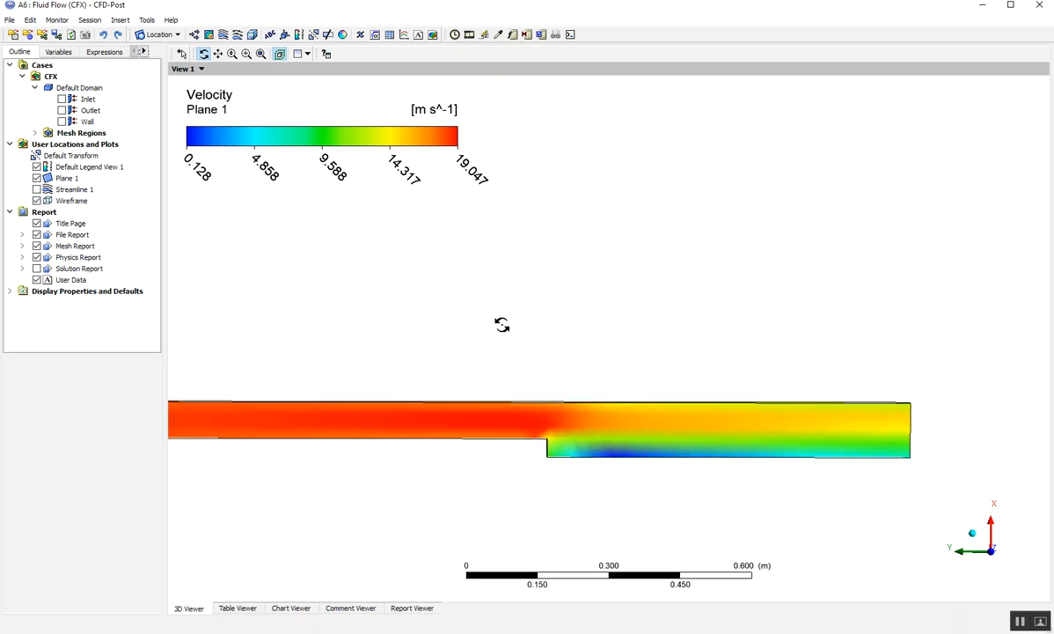
scroll(502, 324, down, 2)
drag(450, 337, 477, 324)
scroll(510, 329, up, 5)
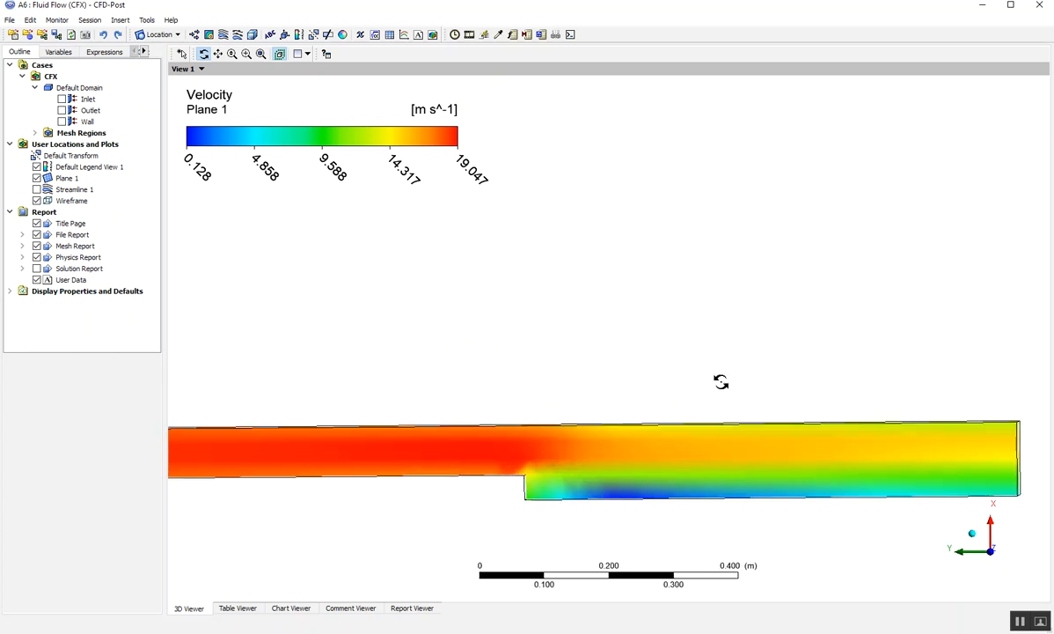
click(217, 53)
drag(744, 380, 702, 409)
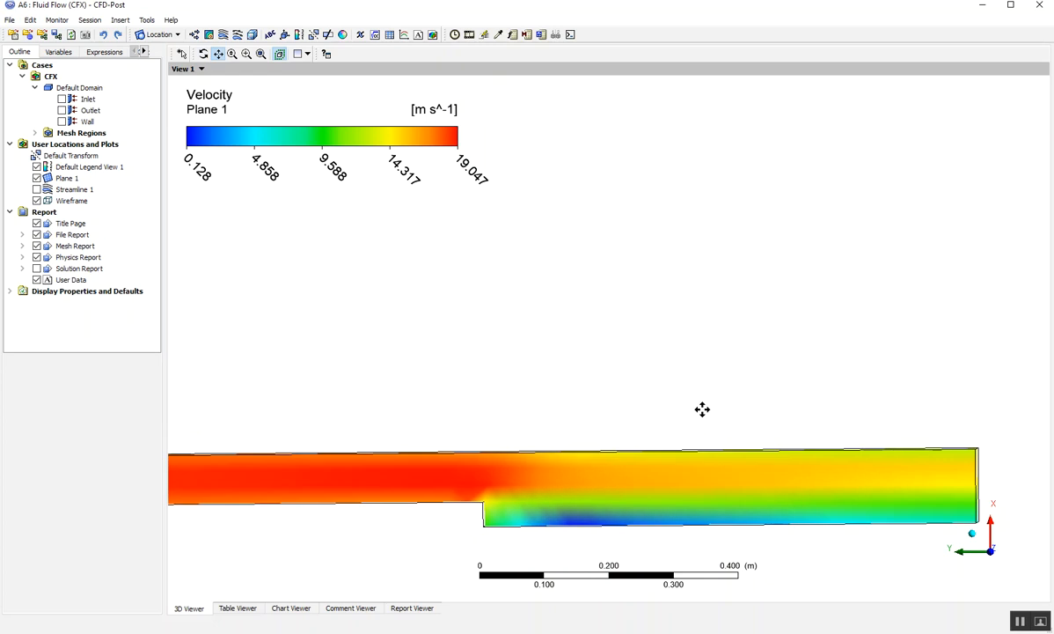
scroll(701, 410, up, 3)
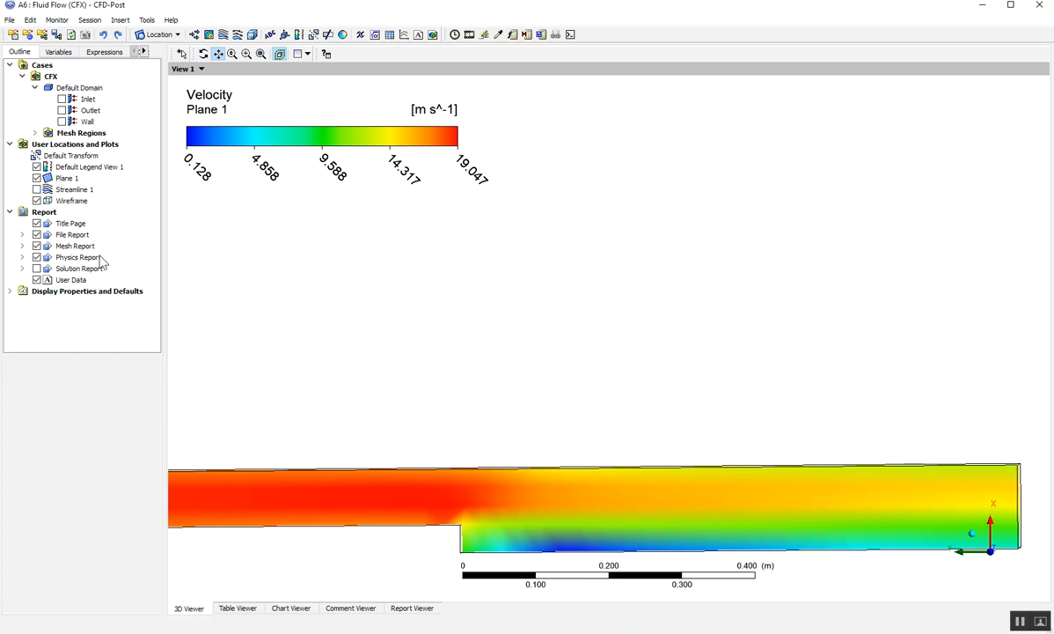
click(36, 189)
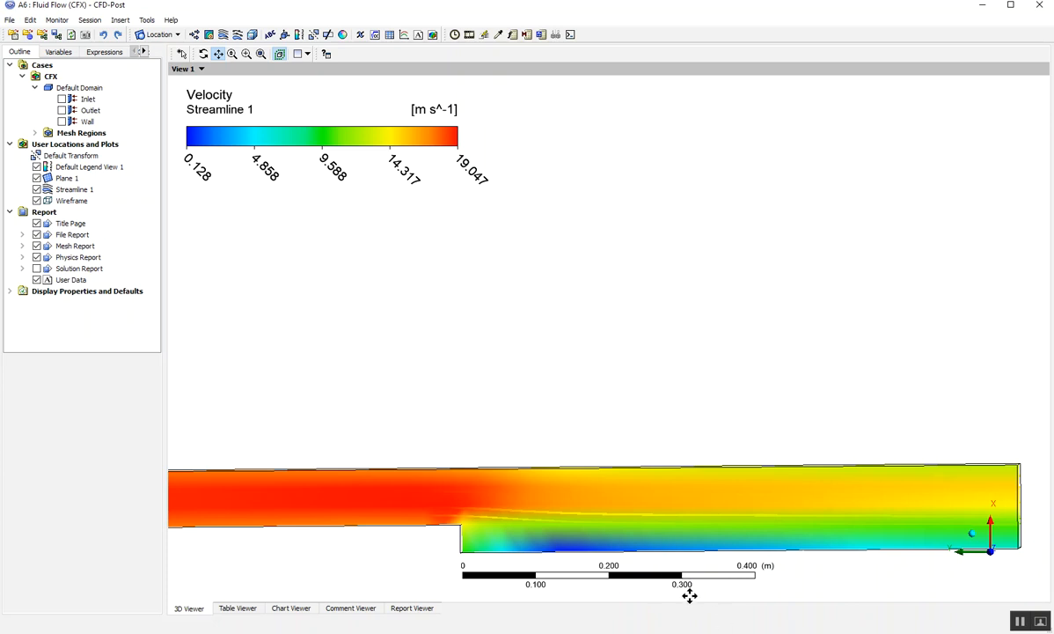
- Switch to the exercise PDF in Adobe Acrobat and review the backward-facing step drawing with its reattachment length comparison
mouse_move(692, 633)
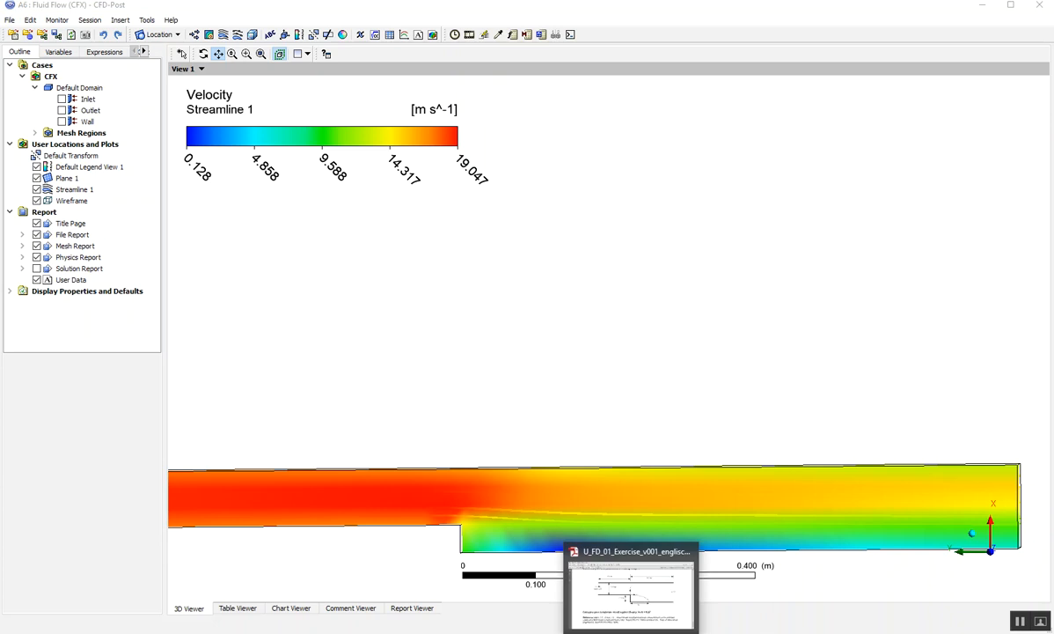
click(631, 631)
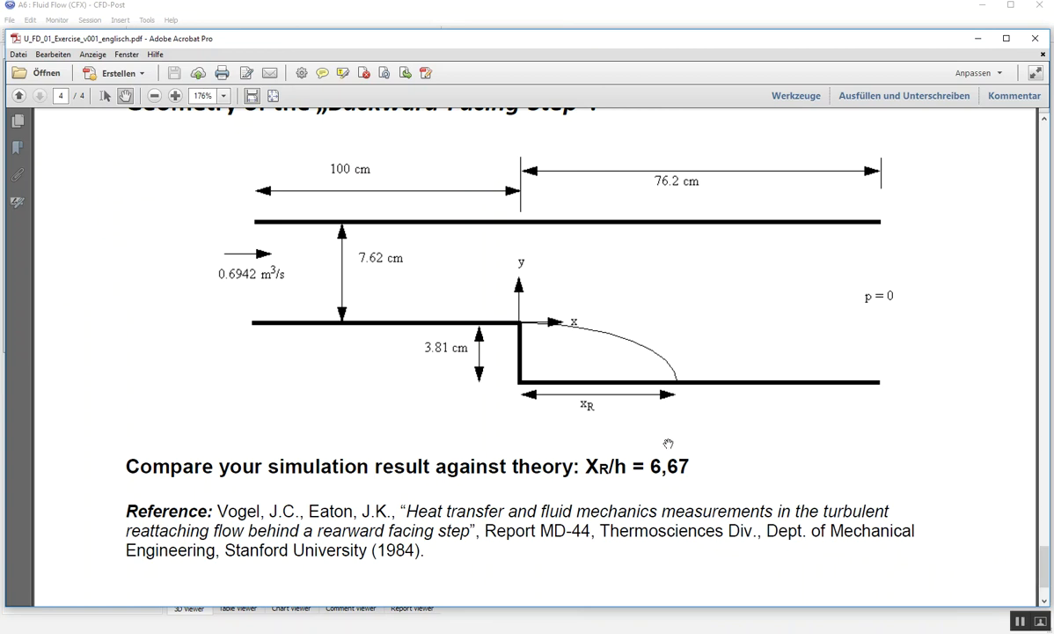
scroll(669, 444, up, 2)
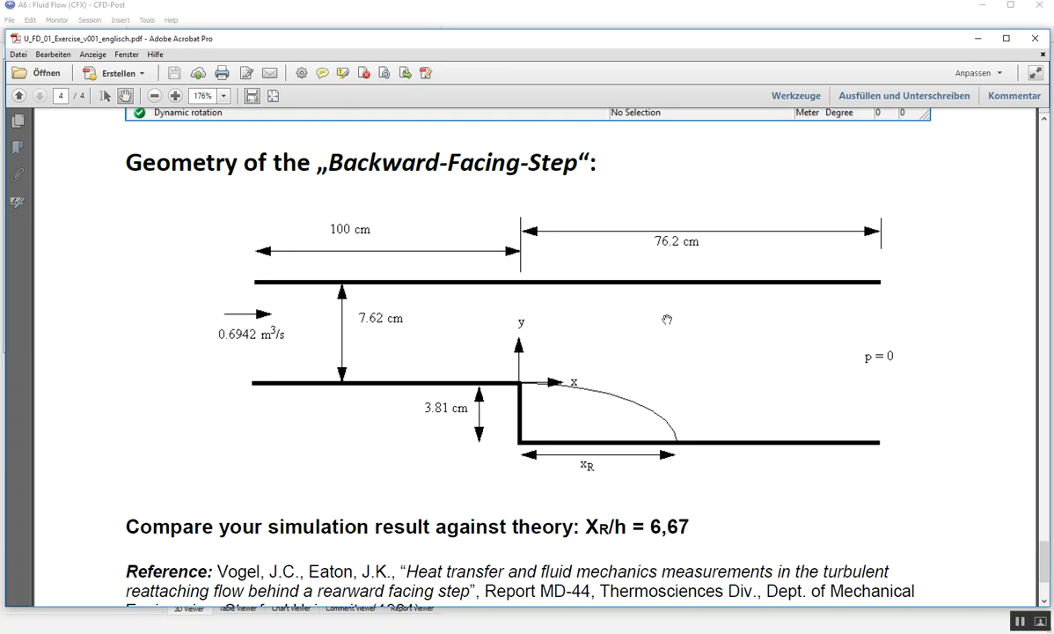